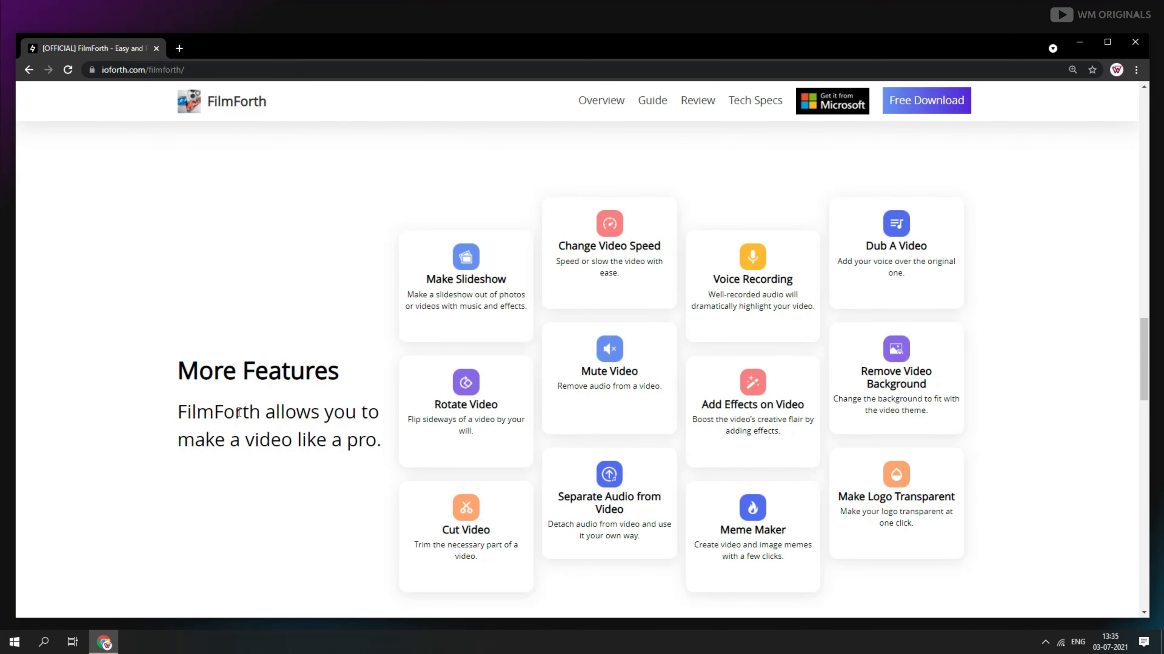
- Get the free FilmForth video editor through its Microsoft Store page and install it
scroll(1054, 408, "up", 10)
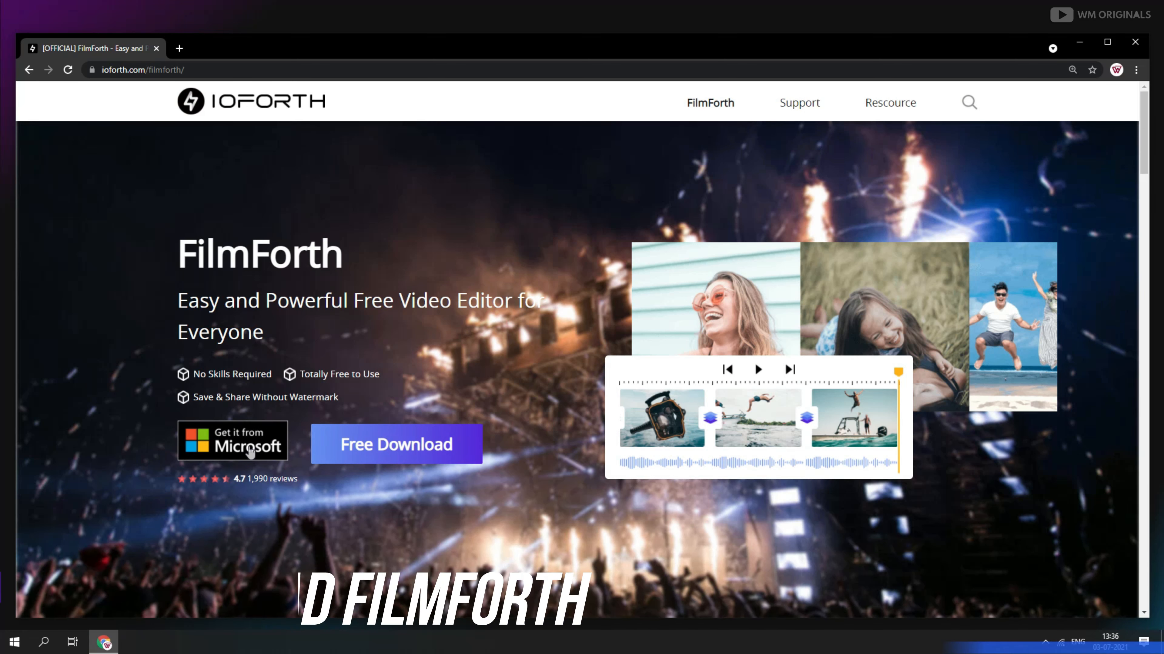
left_click(406, 446)
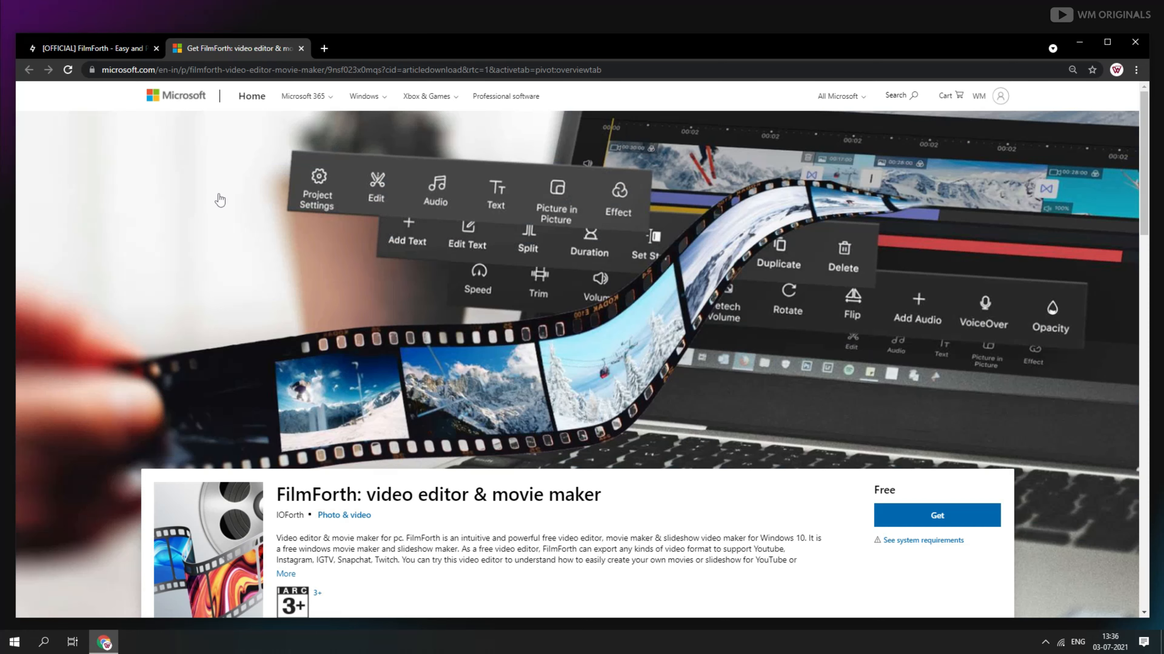
scroll(573, 309, "down", 1)
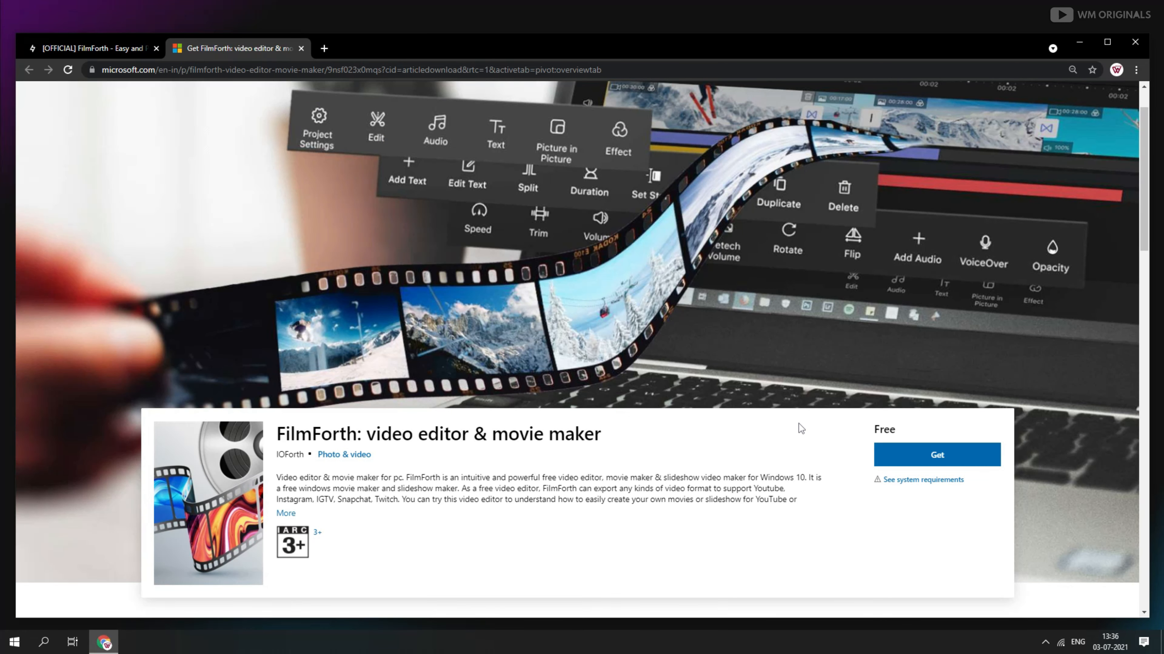
left_click(897, 451)
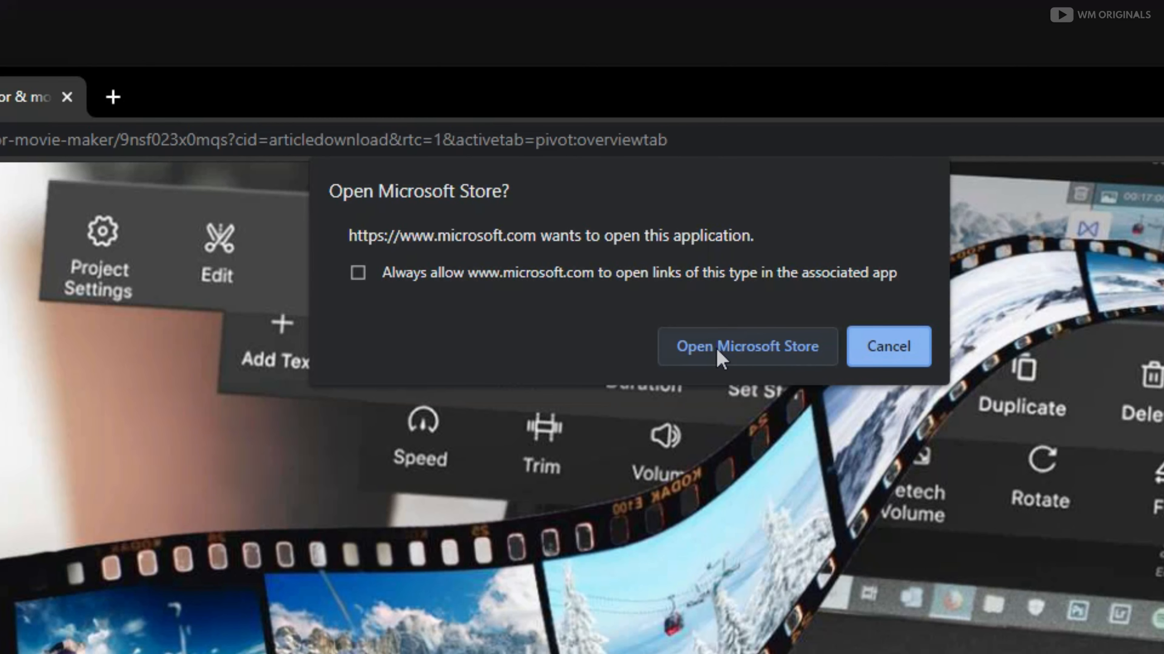
left_click(715, 349)
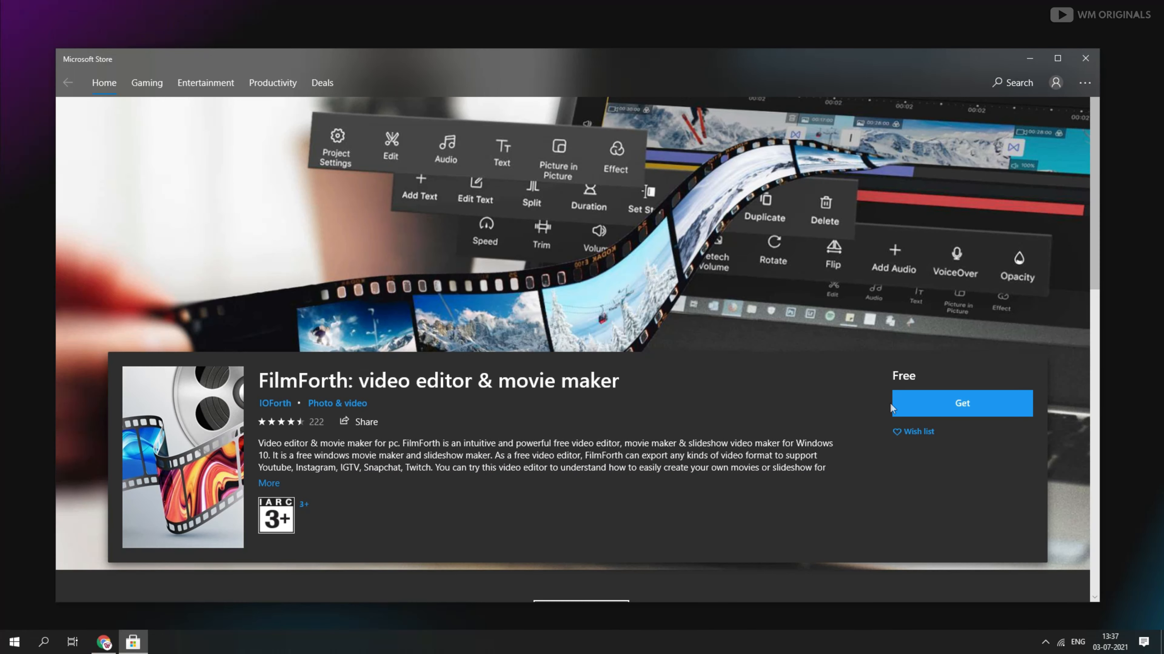
left_click(953, 409)
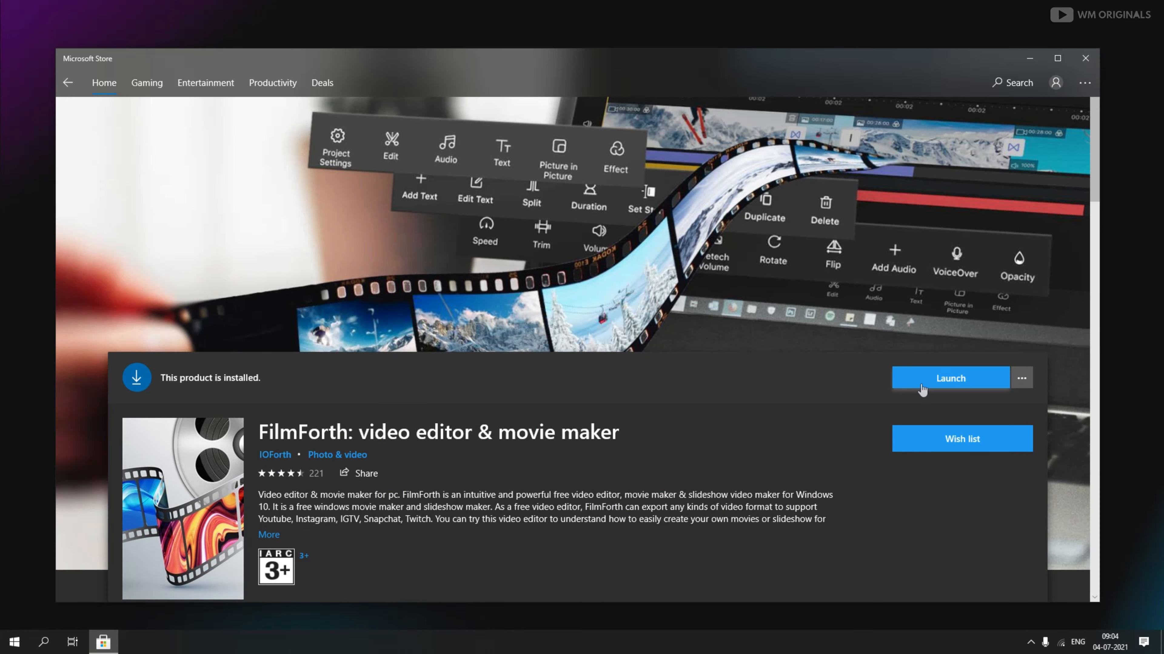
- Launch the newly installed FilmForth app
key("super")
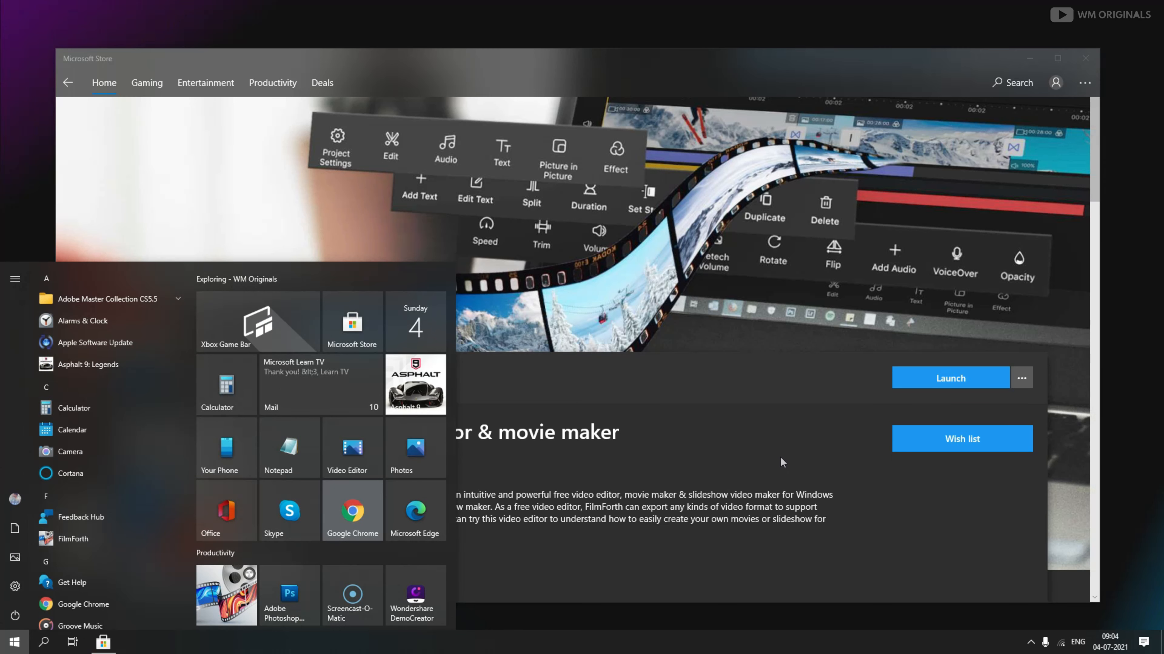
key("Escape")
left_click(912, 380)
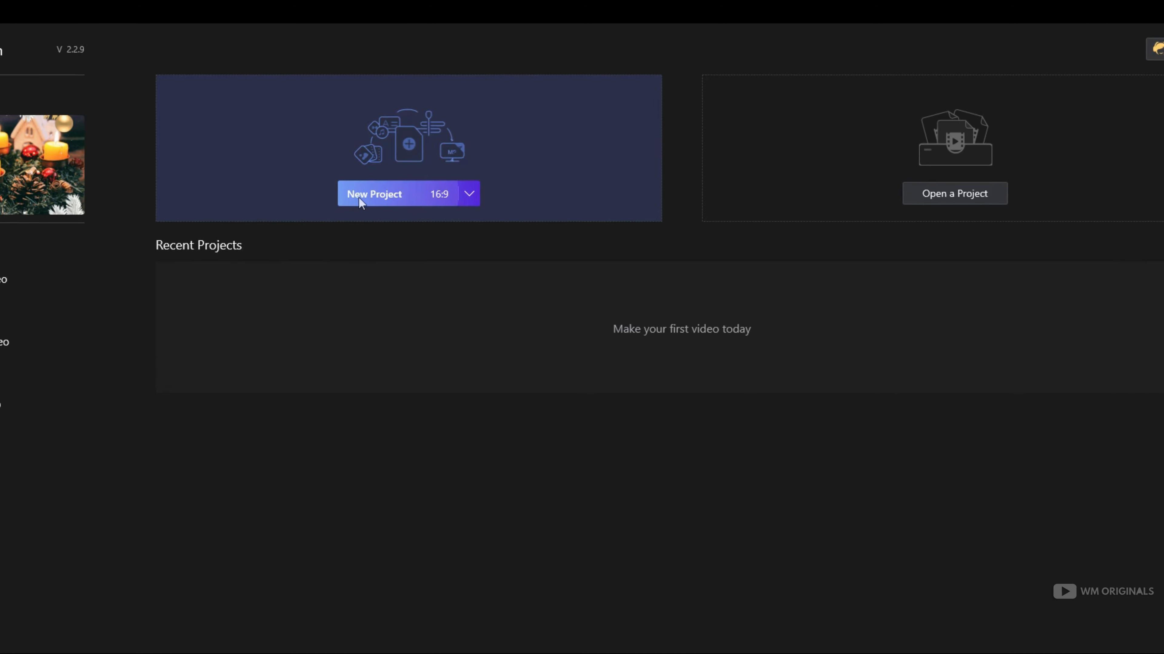
- Create a new project with the YouTube 16:9 aspect ratio
left_click(447, 230)
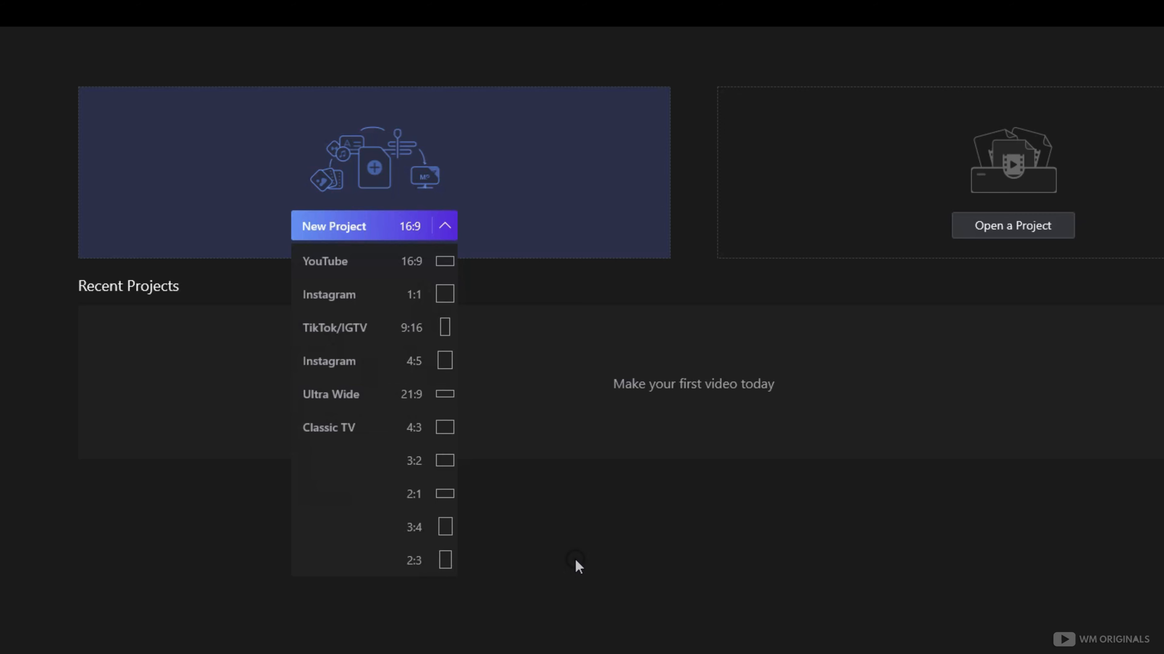
left_click(443, 233)
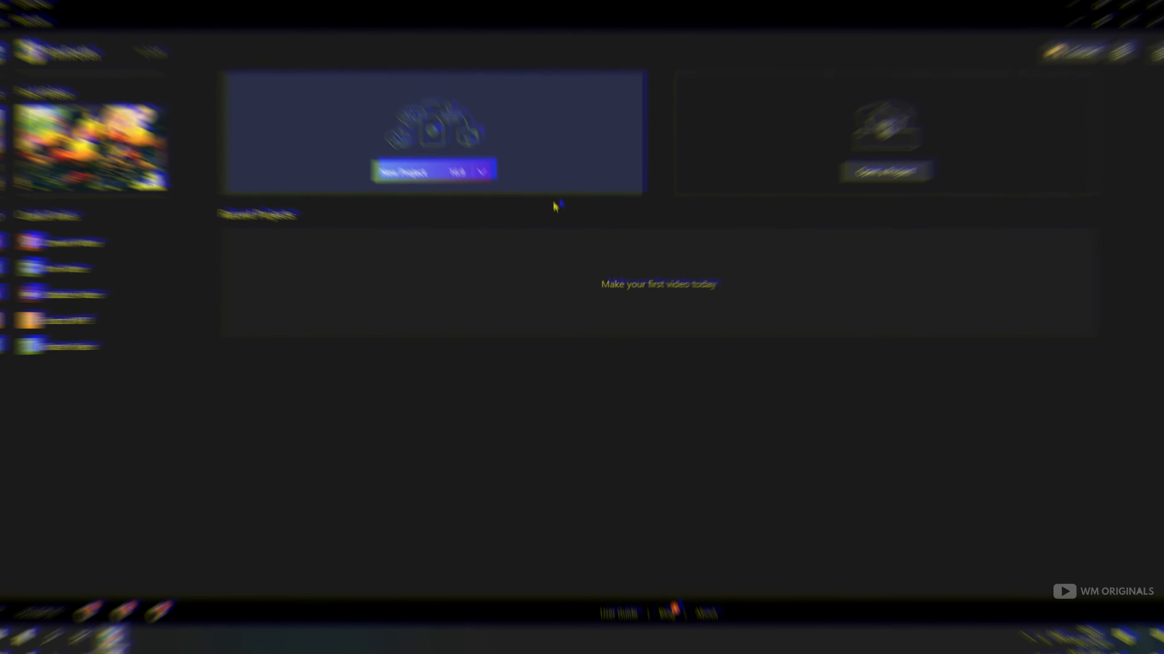
left_click(484, 166)
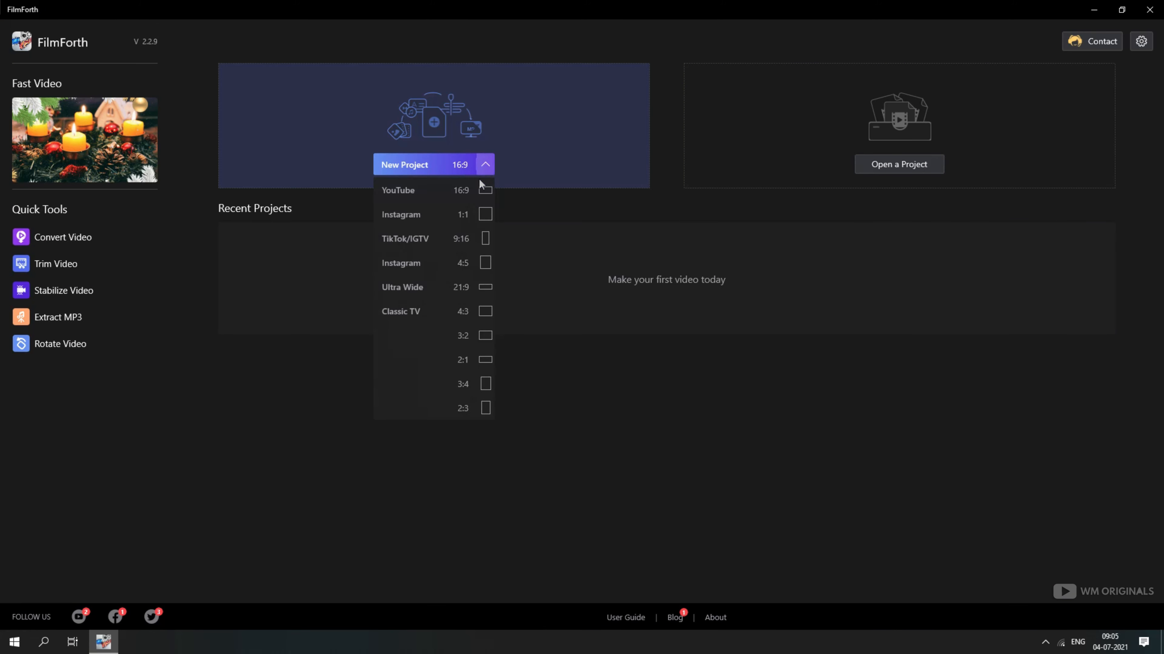
left_click(460, 191)
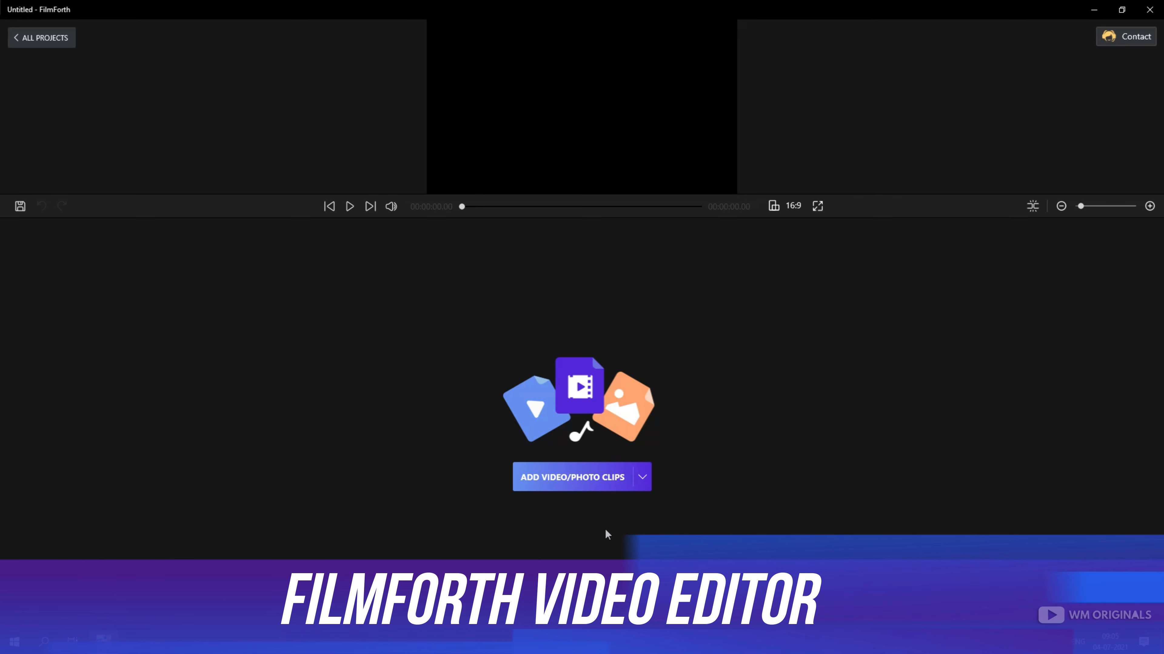
- Import the "in the city" video from the Video Captures folder into the empty project
left_click(645, 480)
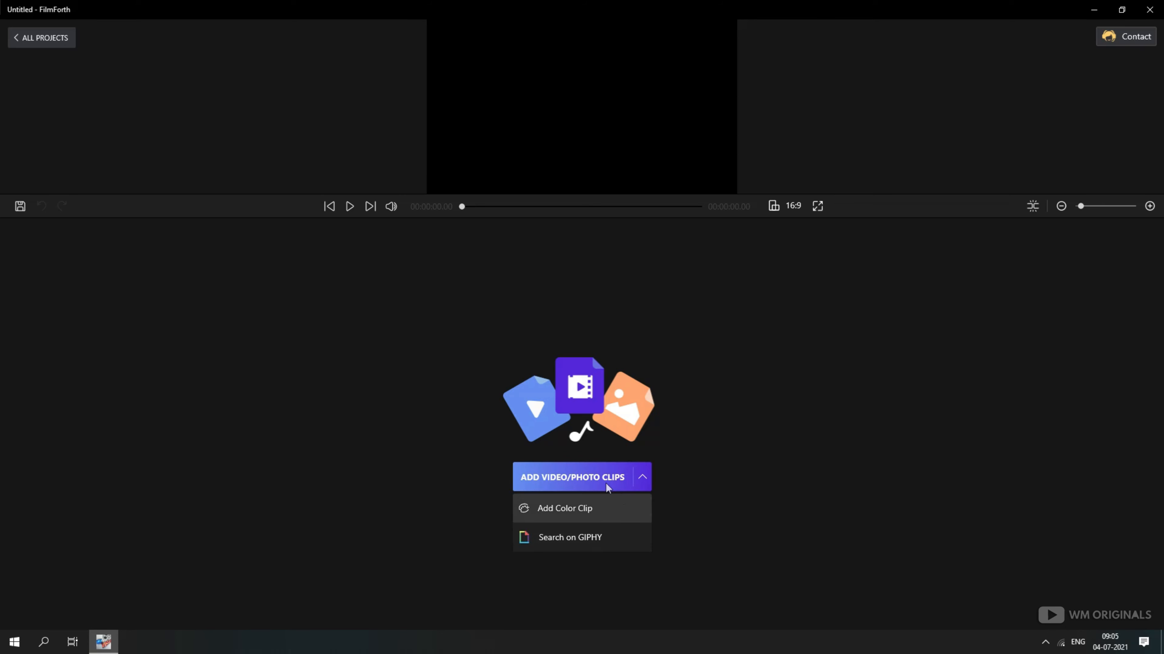
left_click(561, 482)
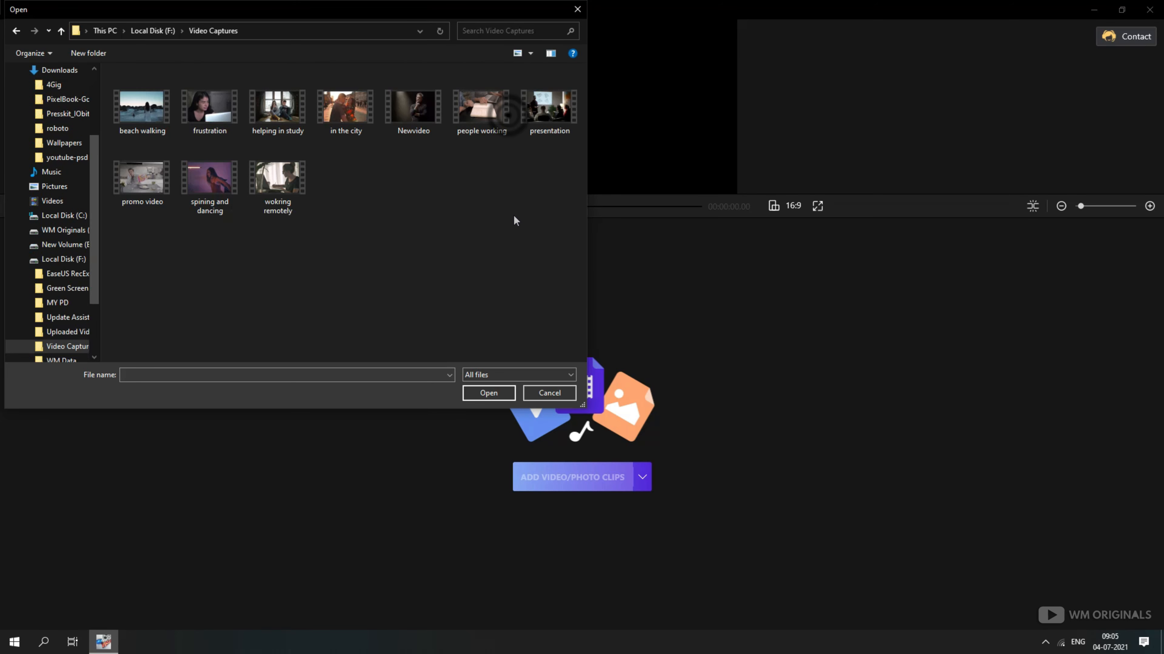
double_click(343, 119)
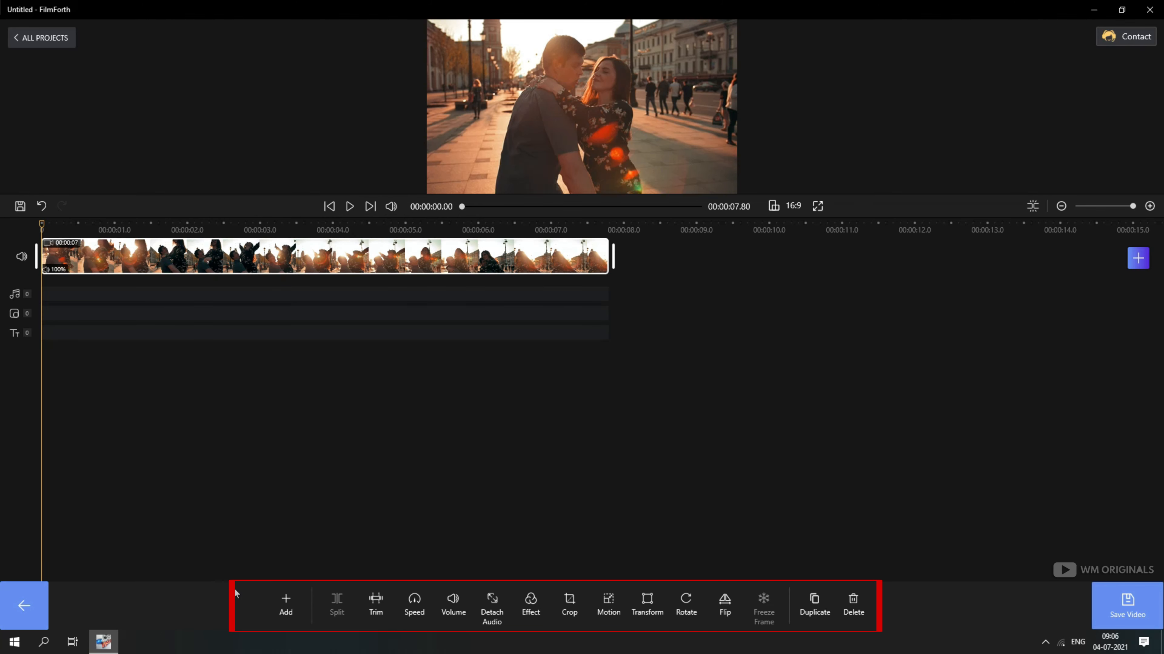
- Add the dancing video as a second clip after the city clip on the timeline
left_click(299, 608)
left_click(298, 506)
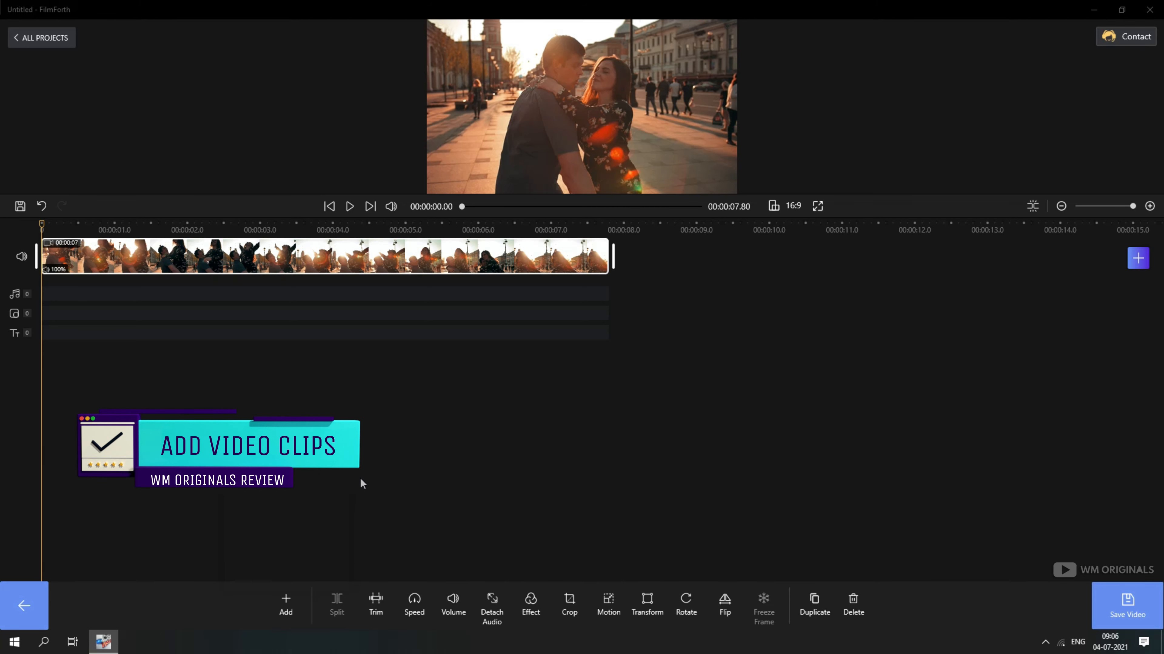
double_click(349, 116)
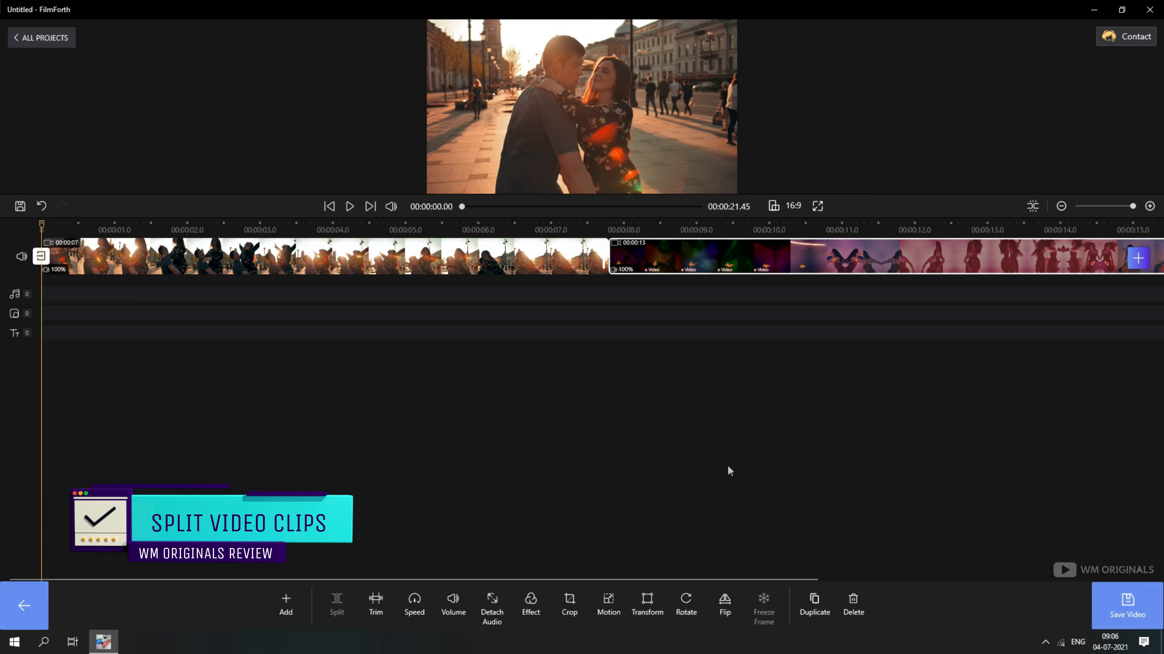
- Split the dancing clip at 00:00:12.07 and delete the segment before the split
left_click(984, 229)
left_click_drag(984, 233, 918, 232)
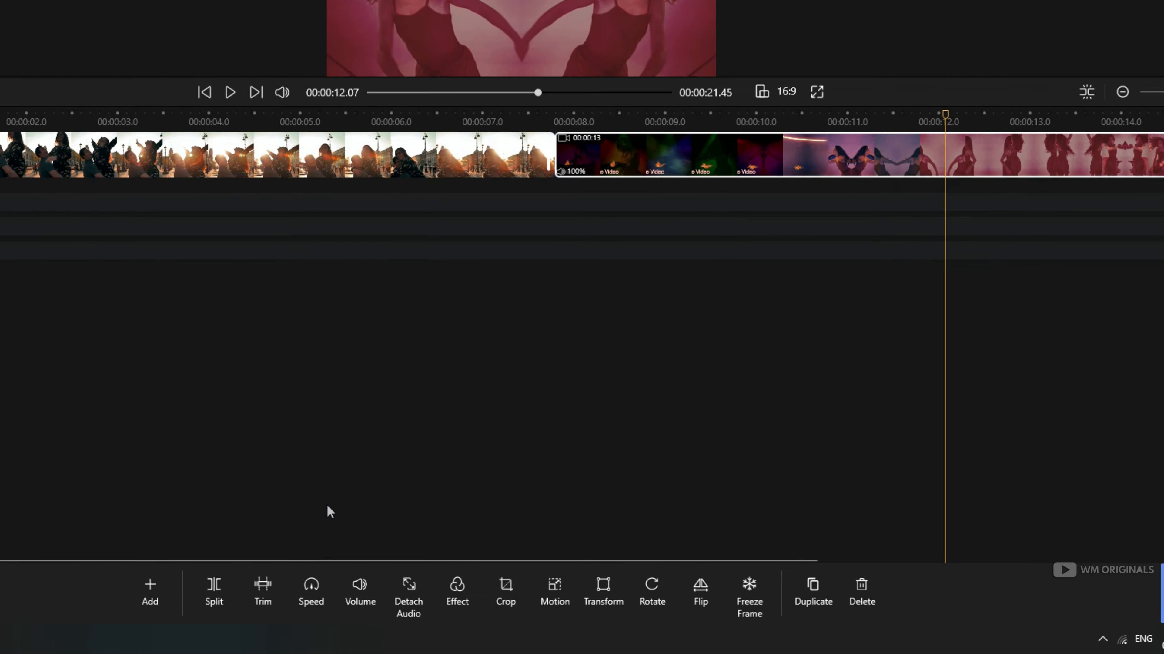
left_click(110, 576)
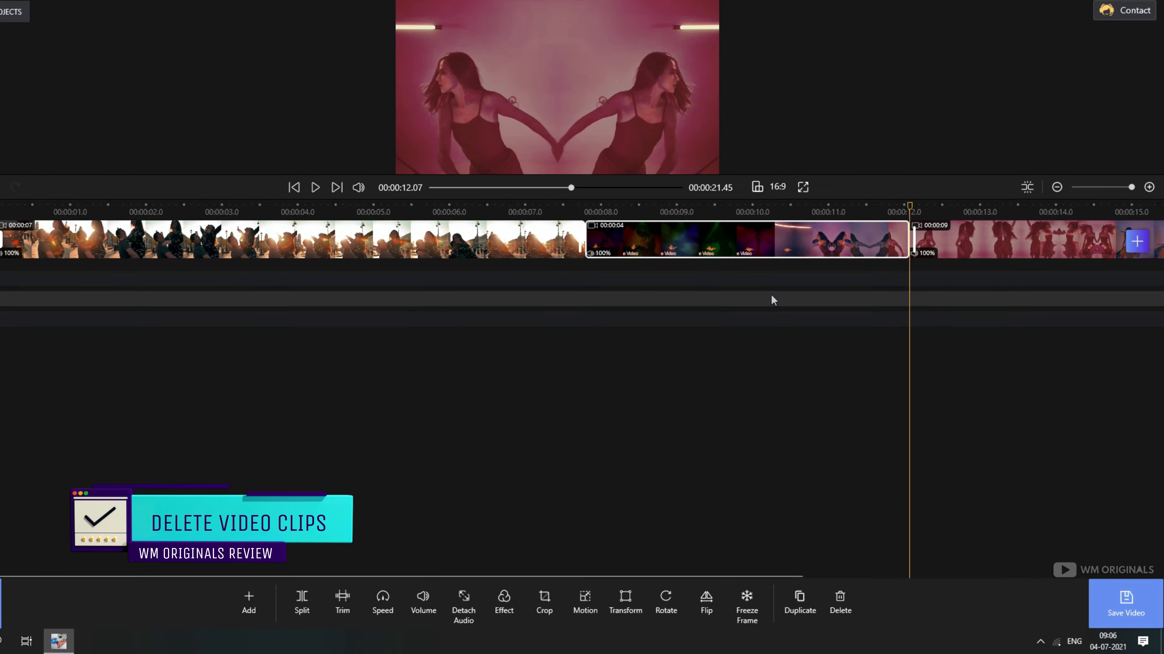
left_click(840, 602)
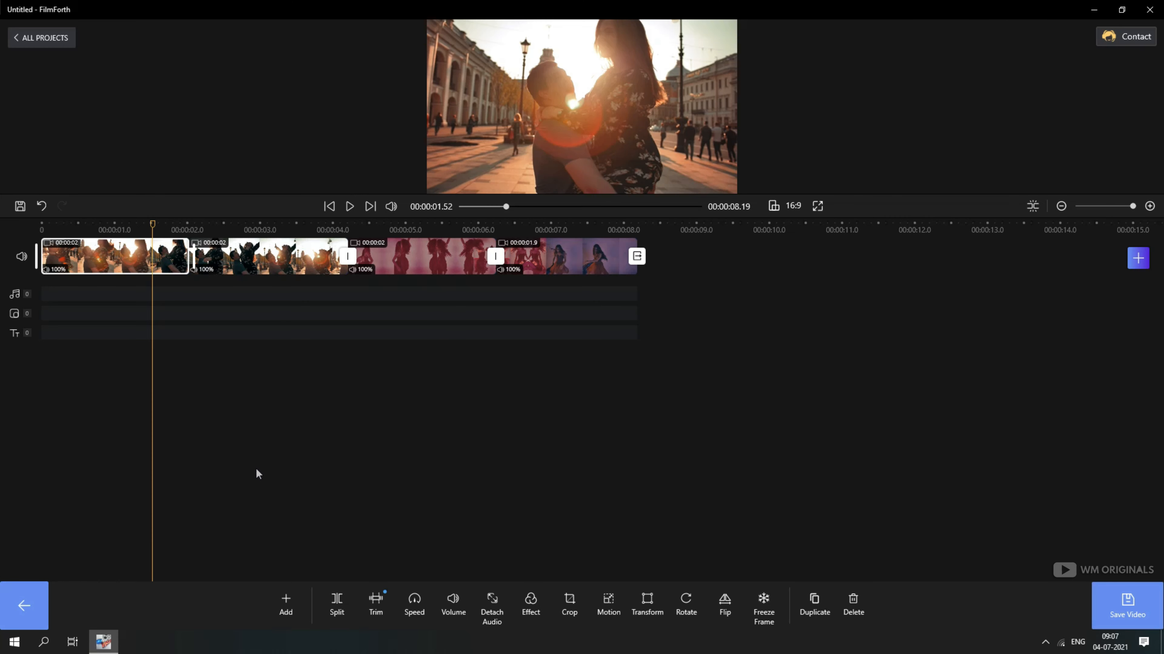
- Trim both ends of the first city clip to start at 00:00:00.3 and last 1.5 seconds
left_click(377, 604)
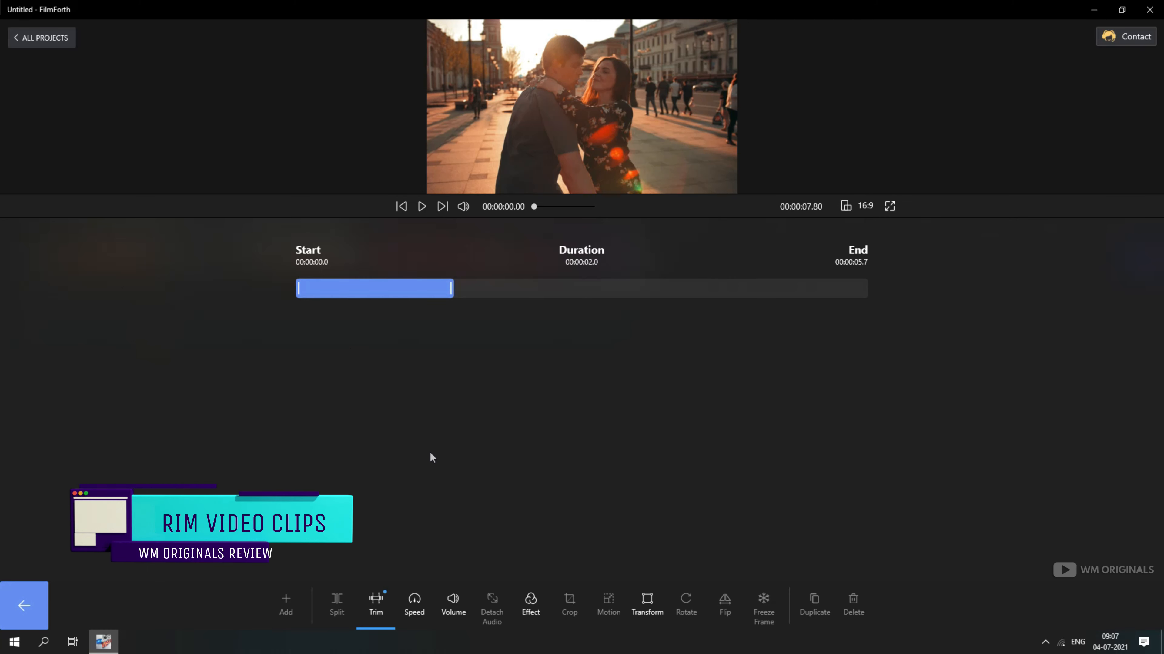
left_click_drag(298, 289, 331, 291)
left_click_drag(453, 289, 447, 289)
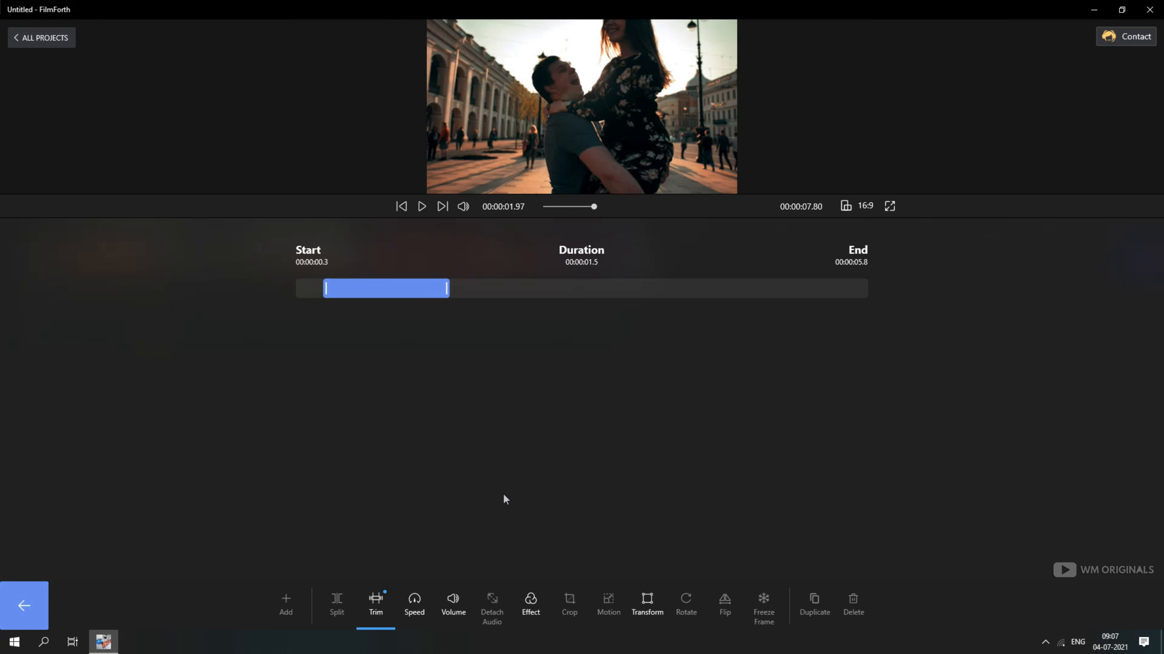
left_click(375, 607)
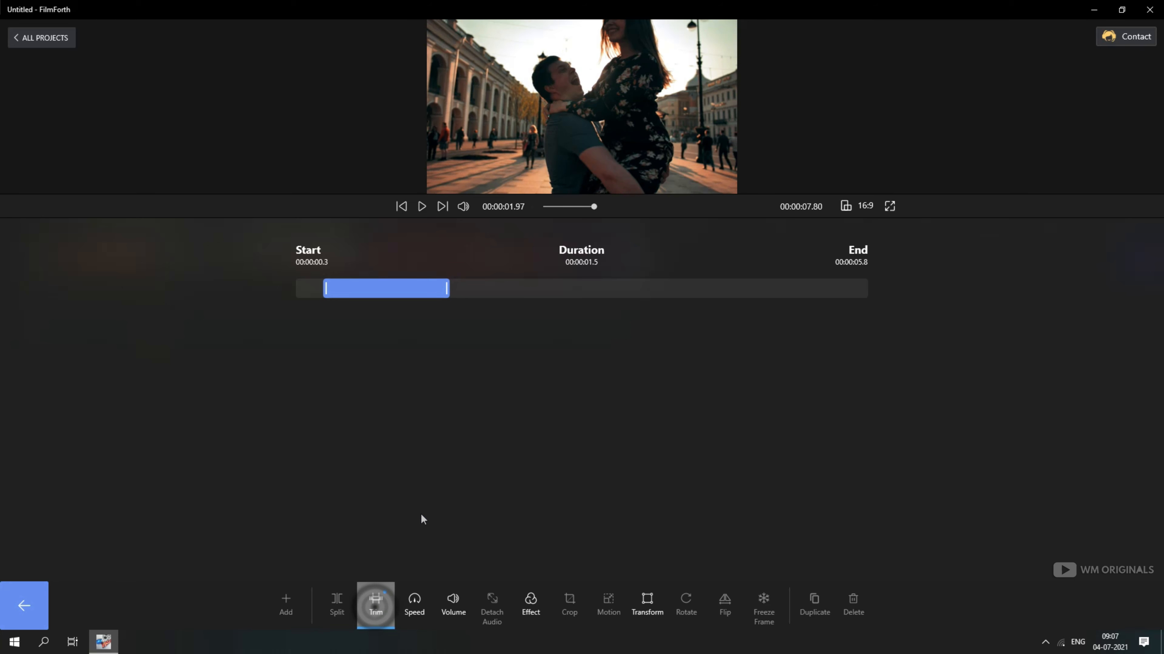
- Try the playback speed adjustment on the selected clip, leaving the speed at 1x
left_click(408, 605)
mouse_move(474, 406)
left_mouse_down()
mouse_move(762, 412)
mouse_move(479, 414)
left_mouse_up()
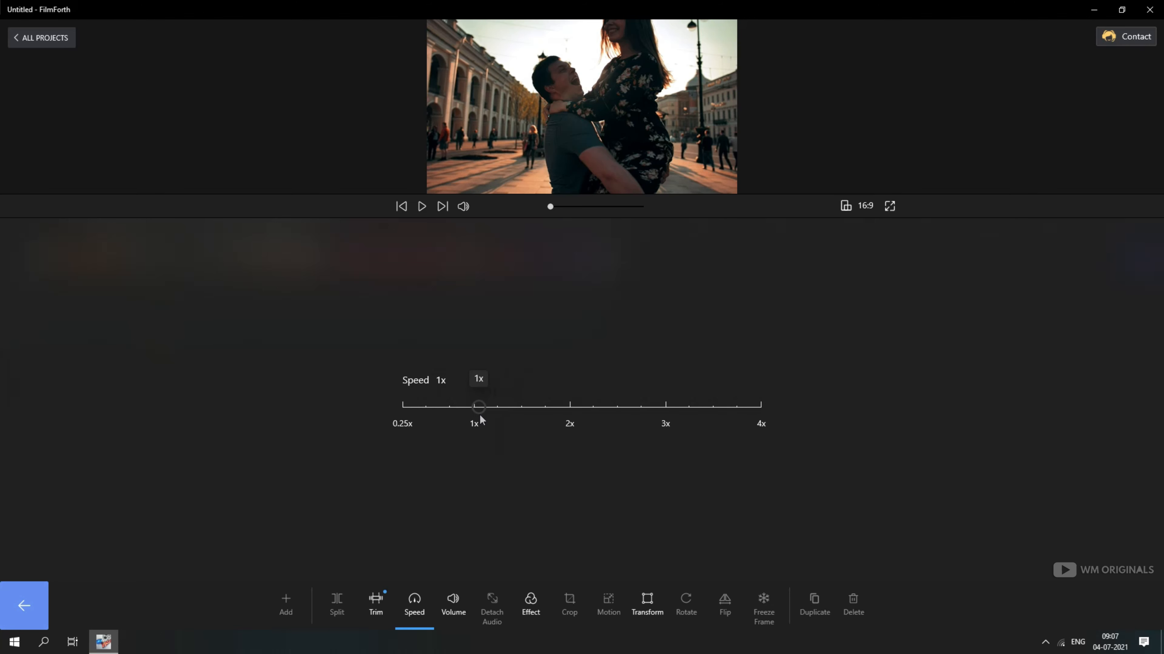
left_click(410, 612)
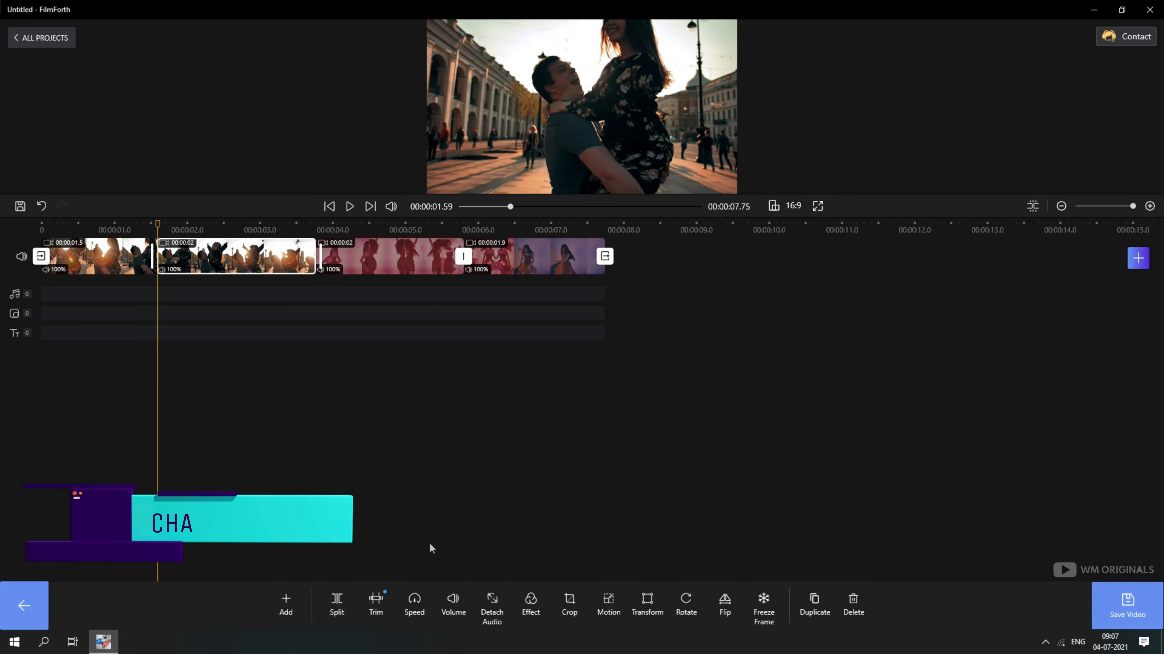
- Try lowering the second city clip's volume and set it back to 100%
left_click(443, 601)
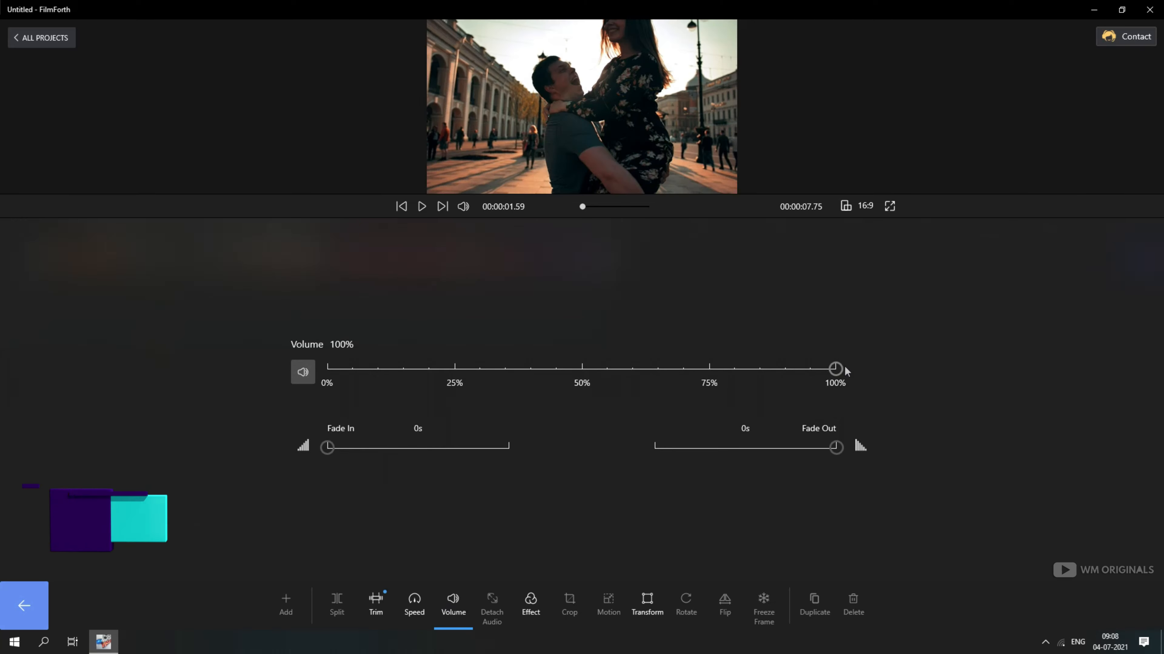
left_click(815, 369)
mouse_move(816, 374)
left_mouse_down()
mouse_move(668, 371)
mouse_move(835, 369)
left_mouse_up()
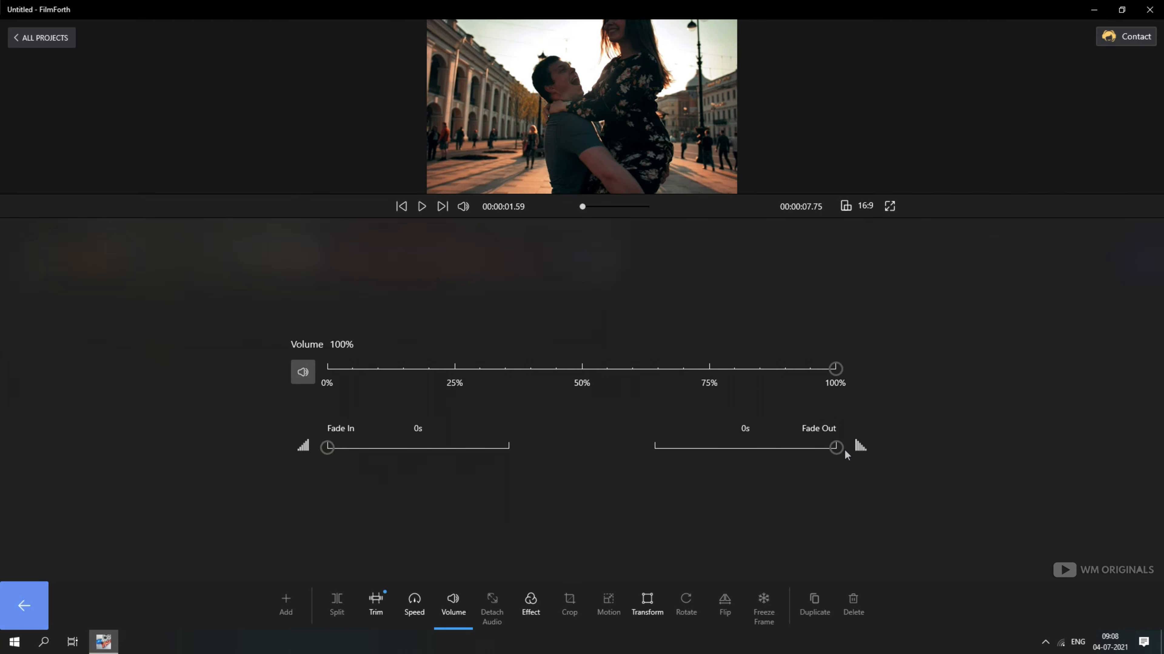
left_click(455, 614)
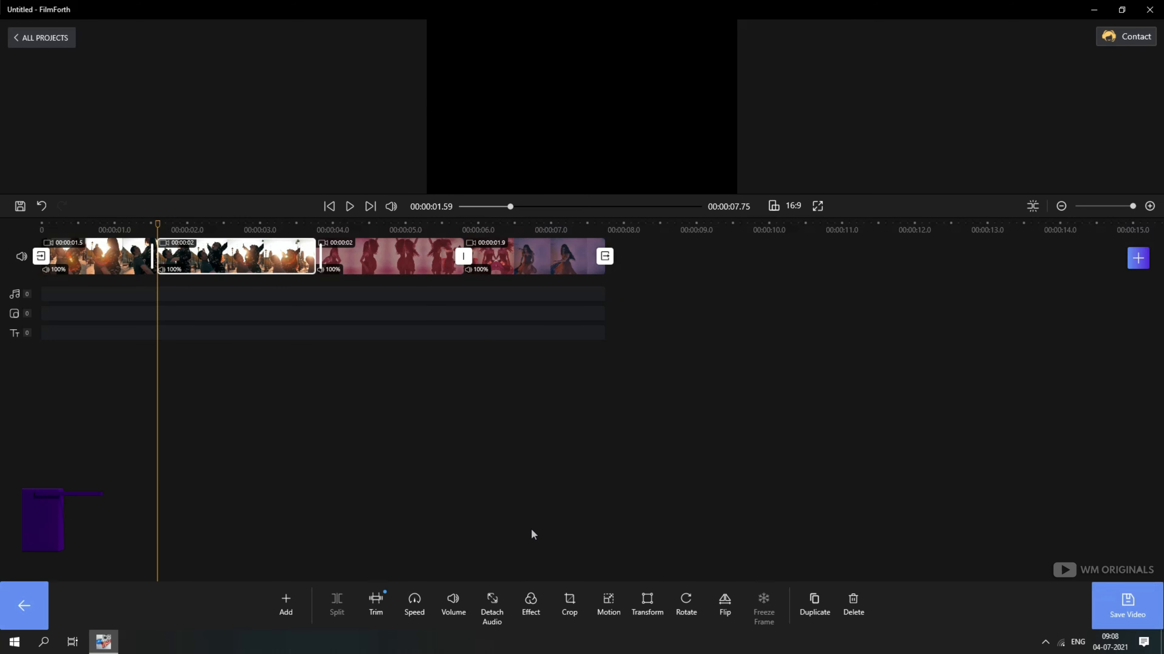
- Detach the audio from the first dancing clip and return to the main editing timeline
left_click(413, 256)
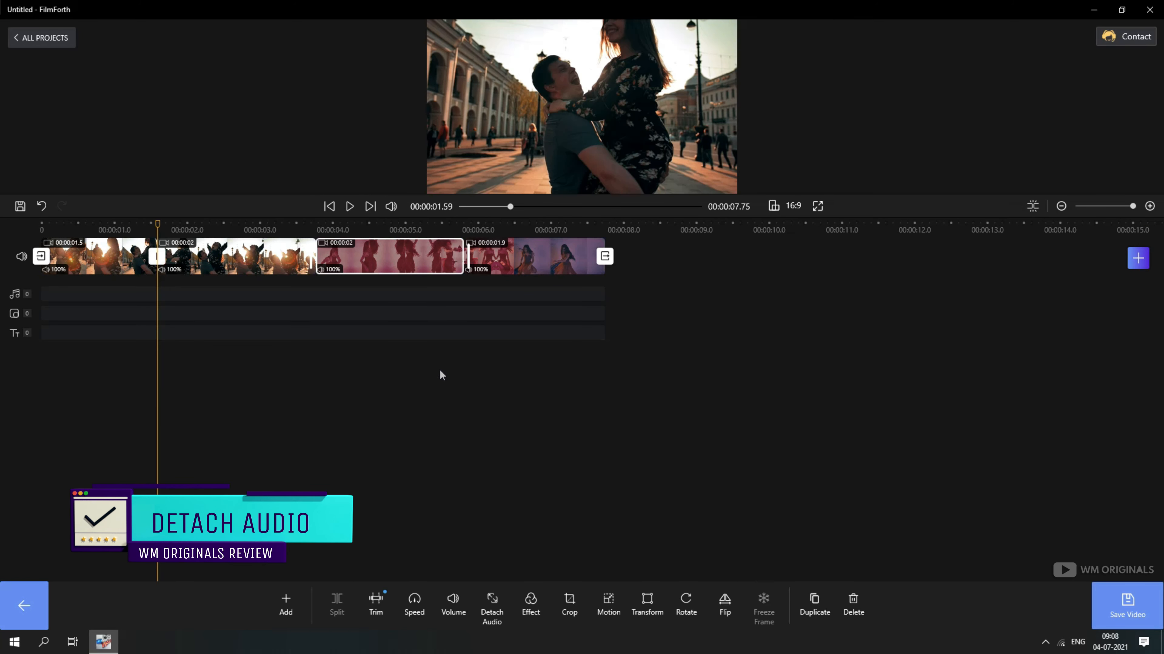
left_click(367, 229)
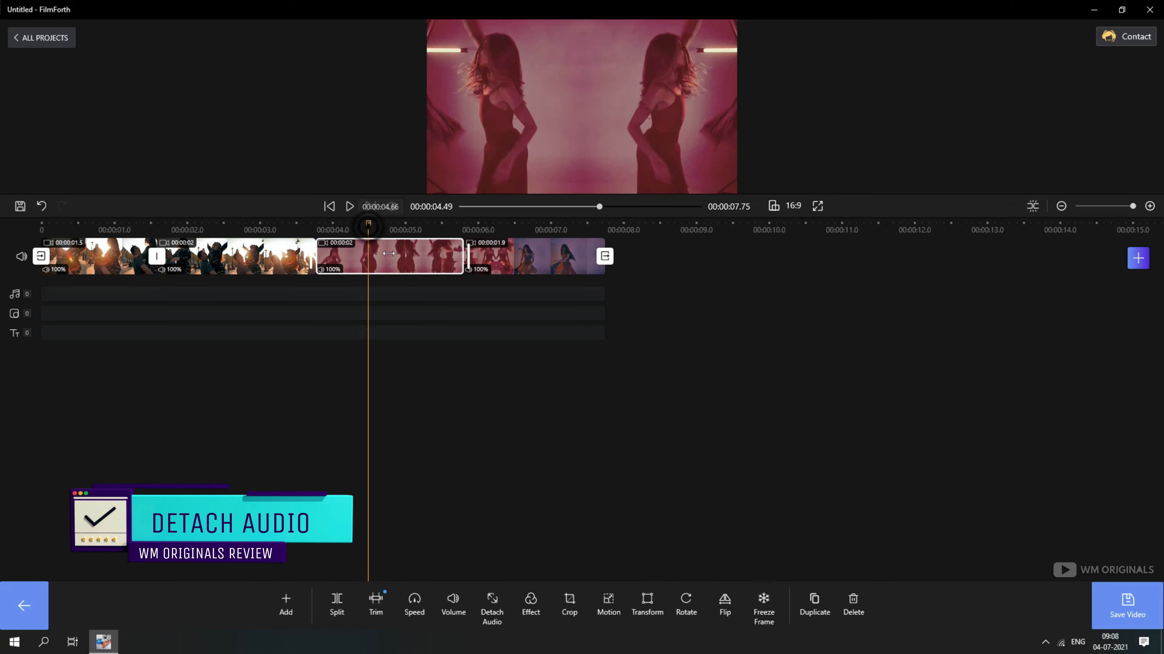
left_click(495, 612)
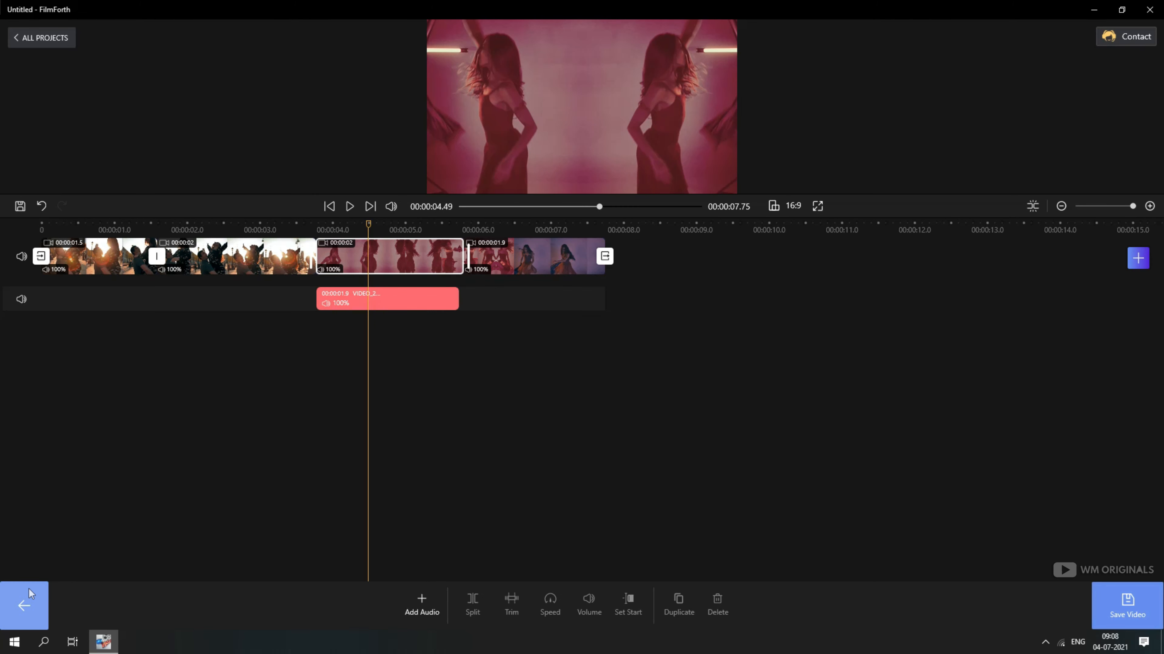
left_click(29, 594)
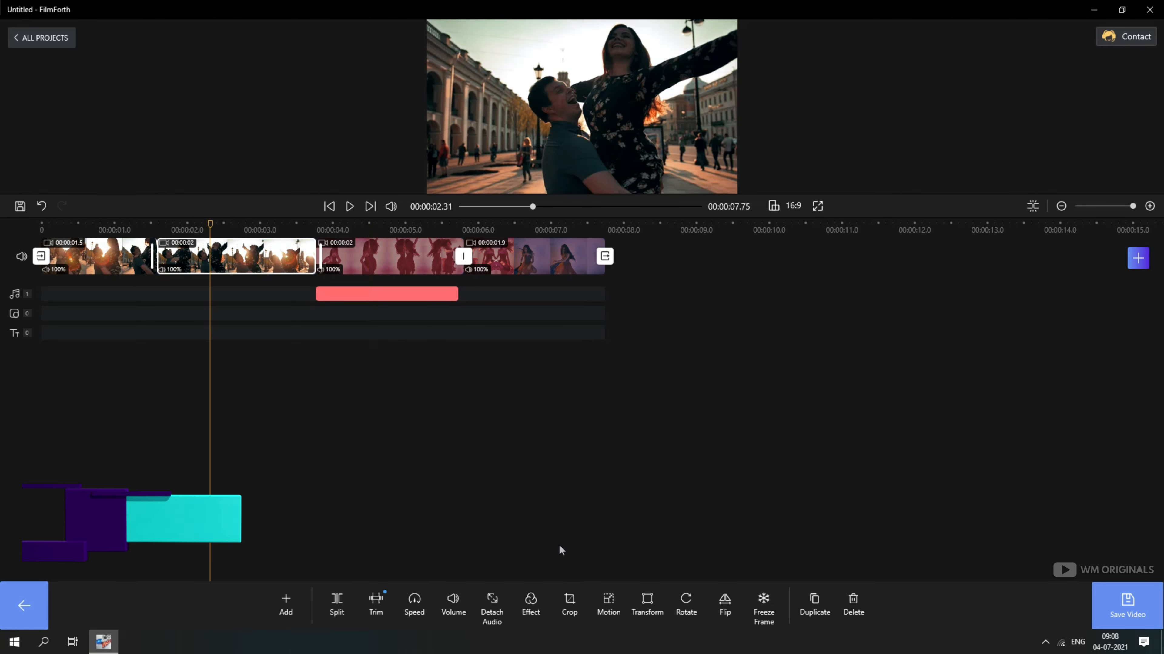
- Try the Glitch effect on the second city clip, and apply the 1977 effect instead
left_click(531, 603)
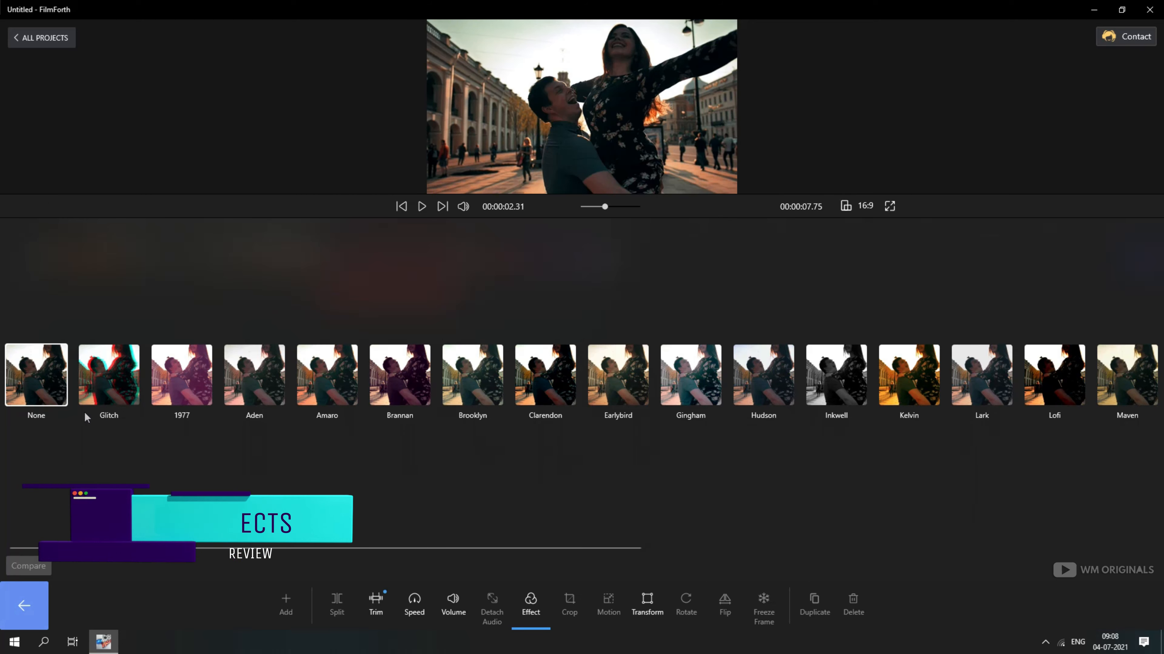
left_click(127, 382)
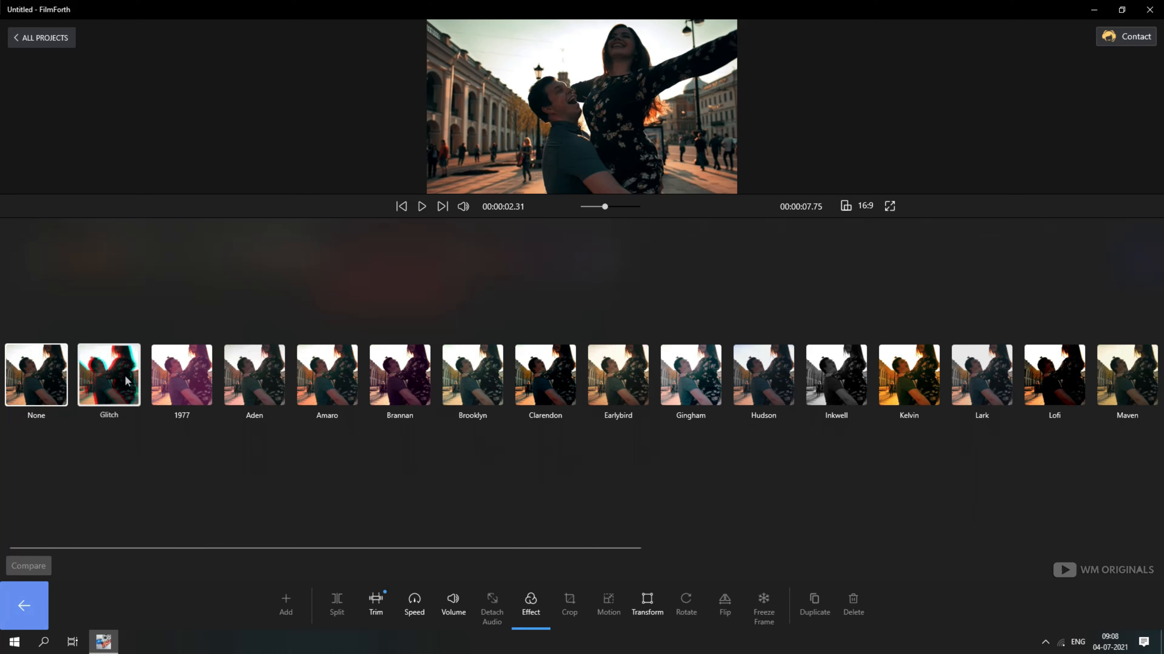
left_click(186, 374)
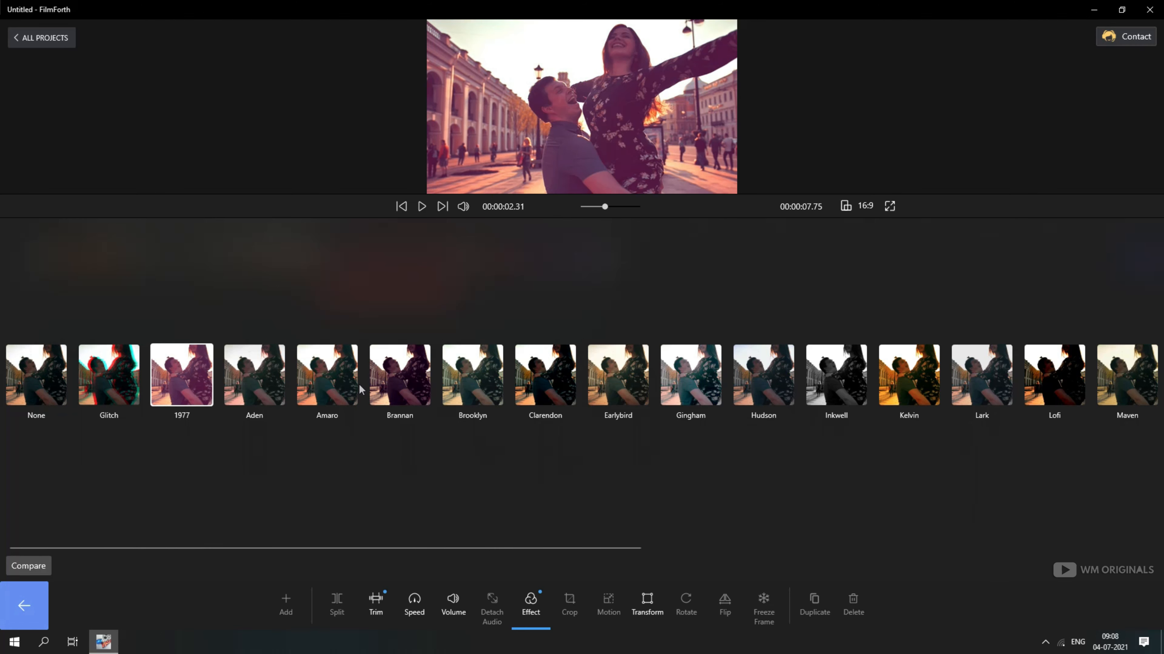
- Try the Amaro, Hudson and Lofi effects on the second city clip, and set it back to 1977
left_click(335, 390)
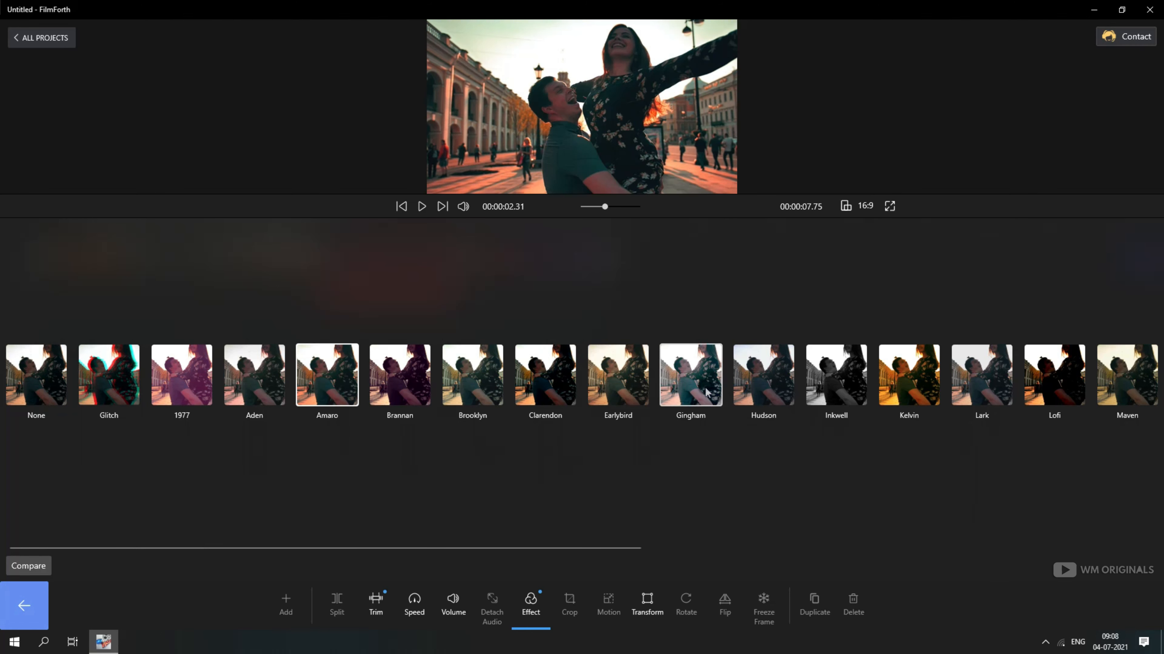
left_click(762, 385)
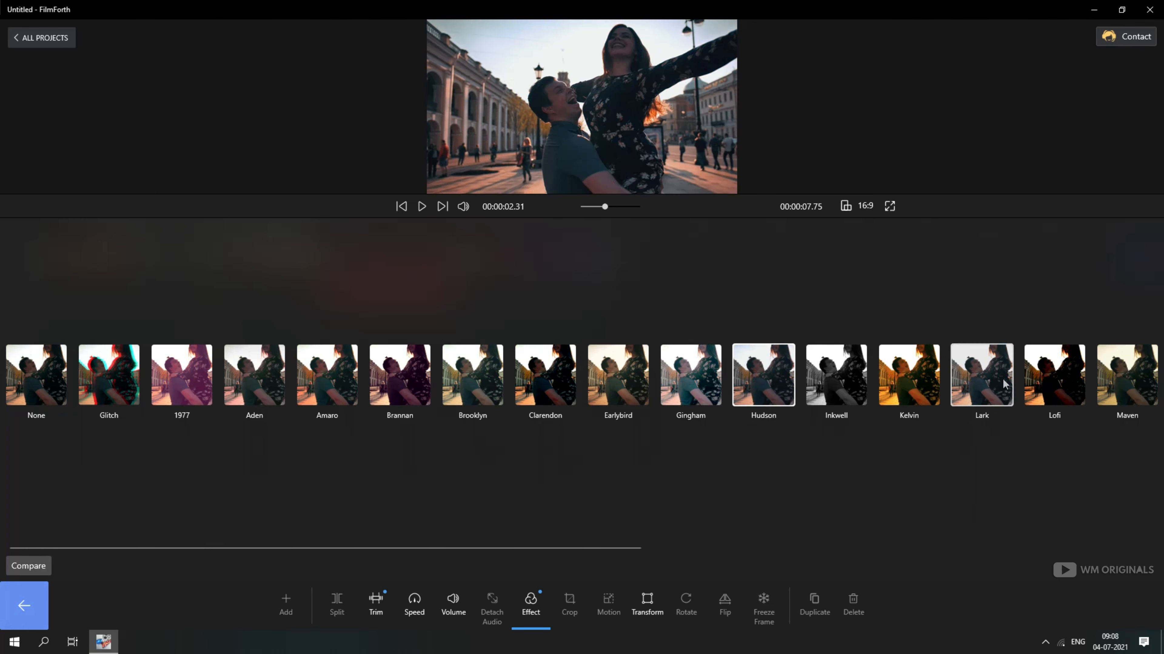
left_click(1044, 387)
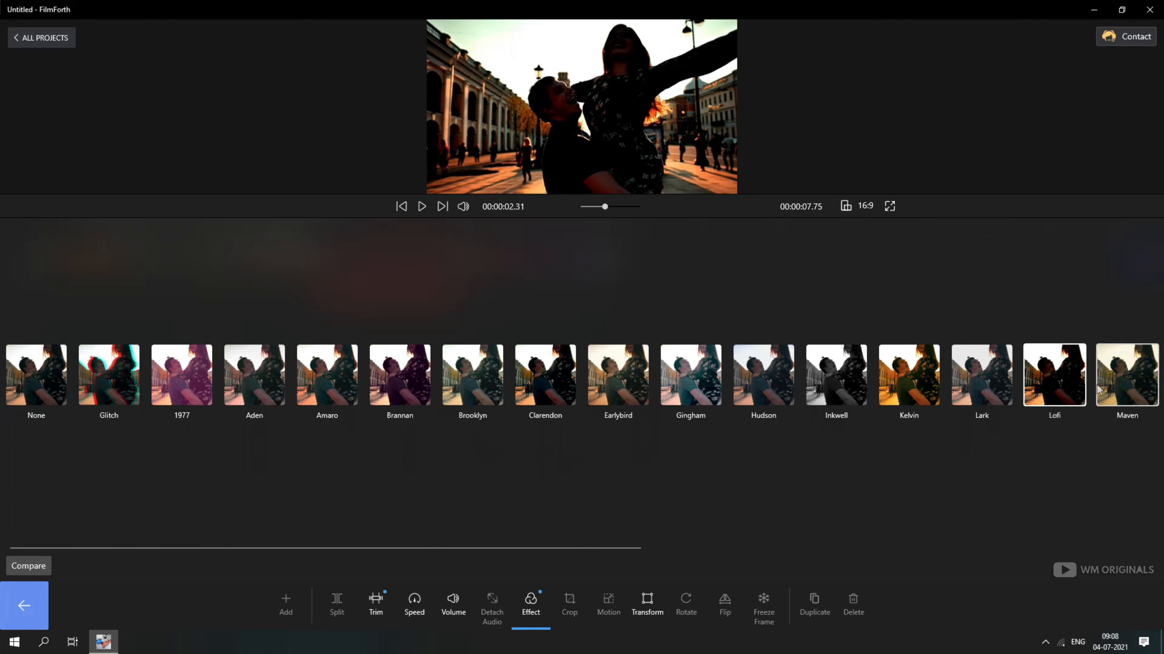
left_click(185, 386)
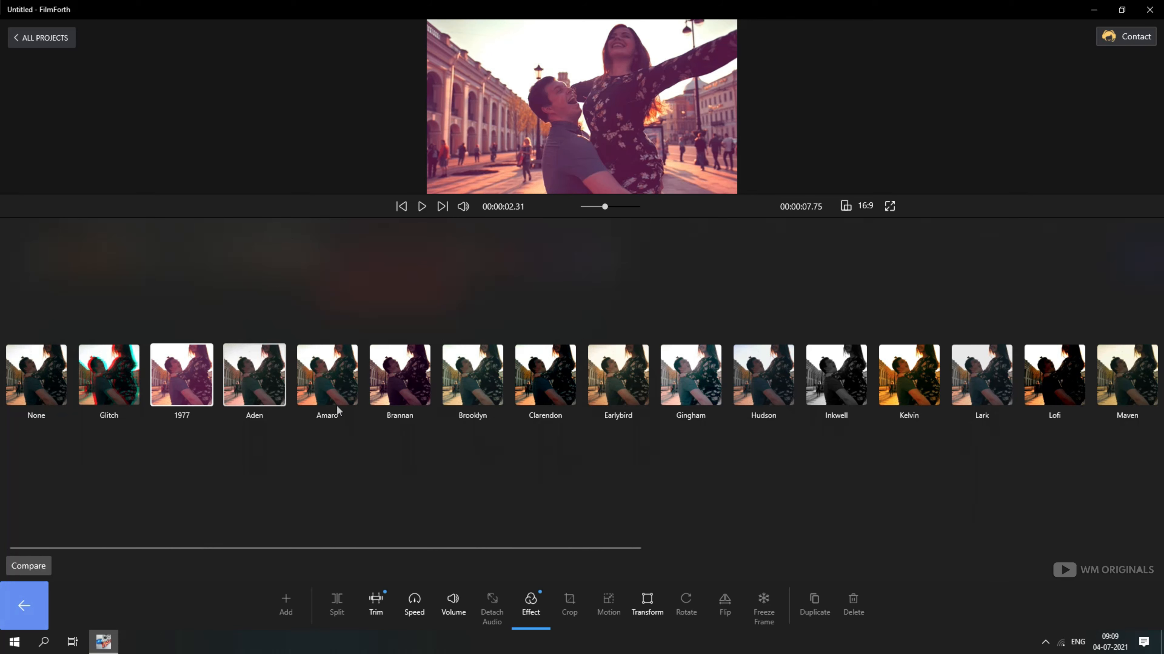
left_click(529, 597)
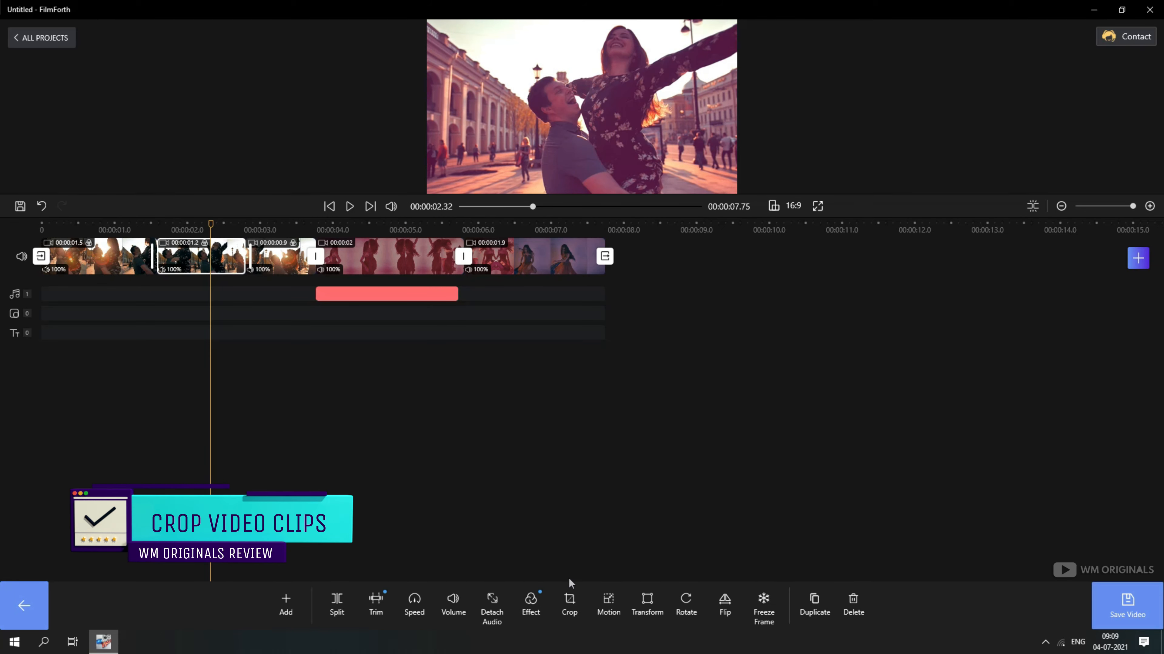
- Crop the second city clip inward from the lower-left corner of its frame, keeping the original ratio
left_click(569, 603)
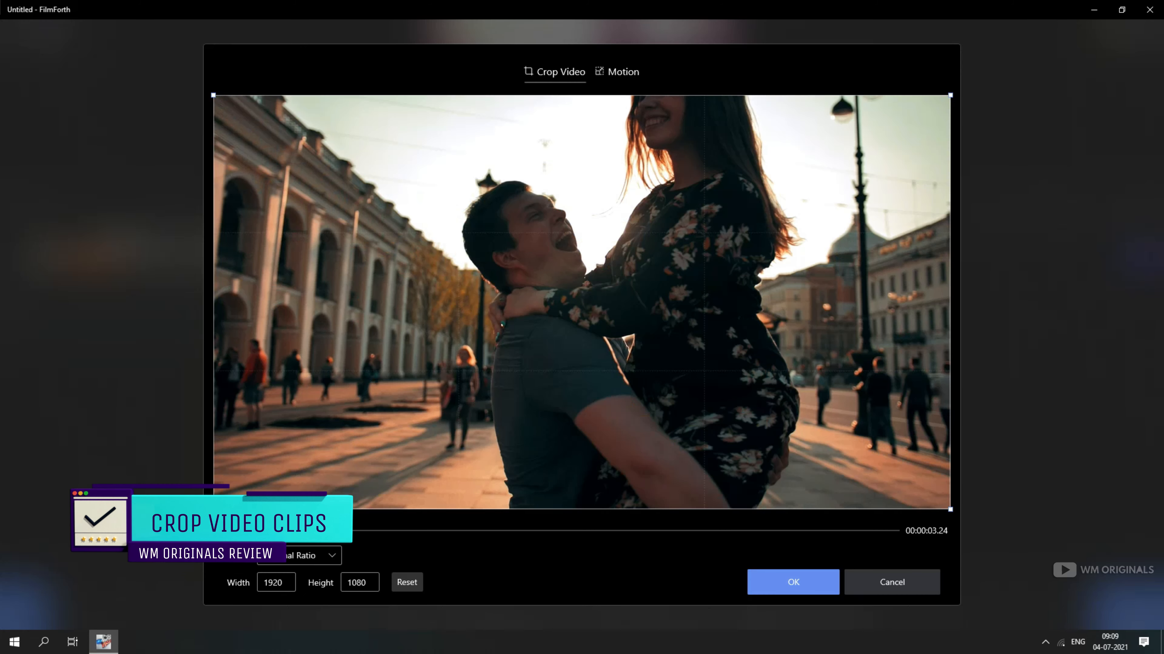
left_click_drag(213, 509, 167, 543)
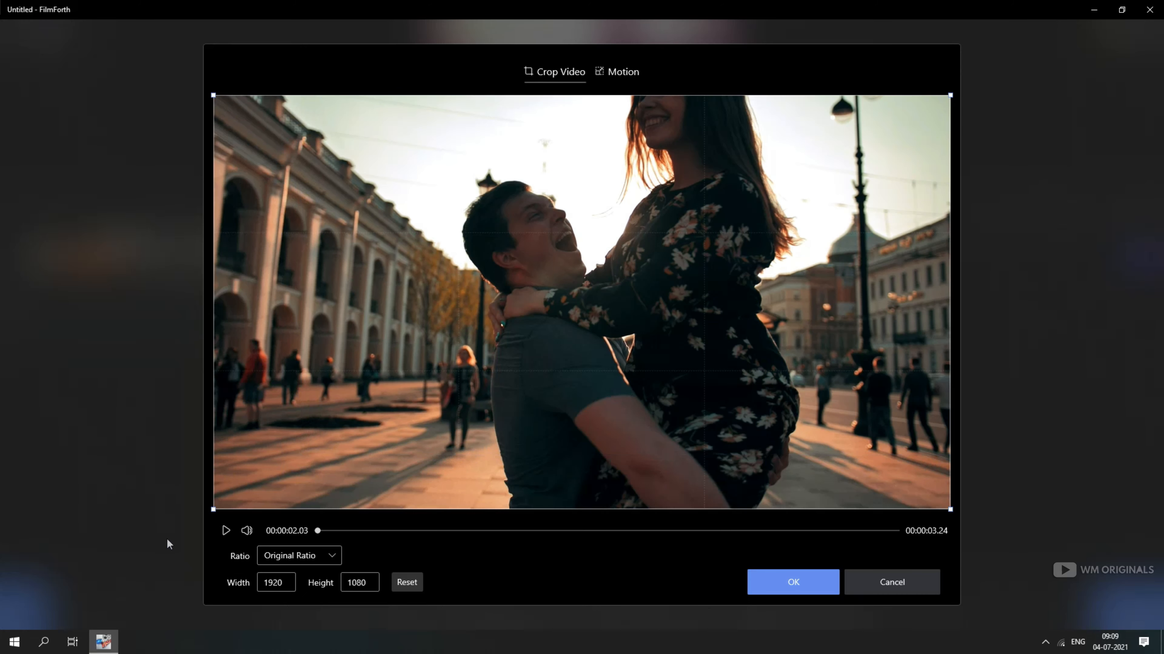
left_click(278, 559)
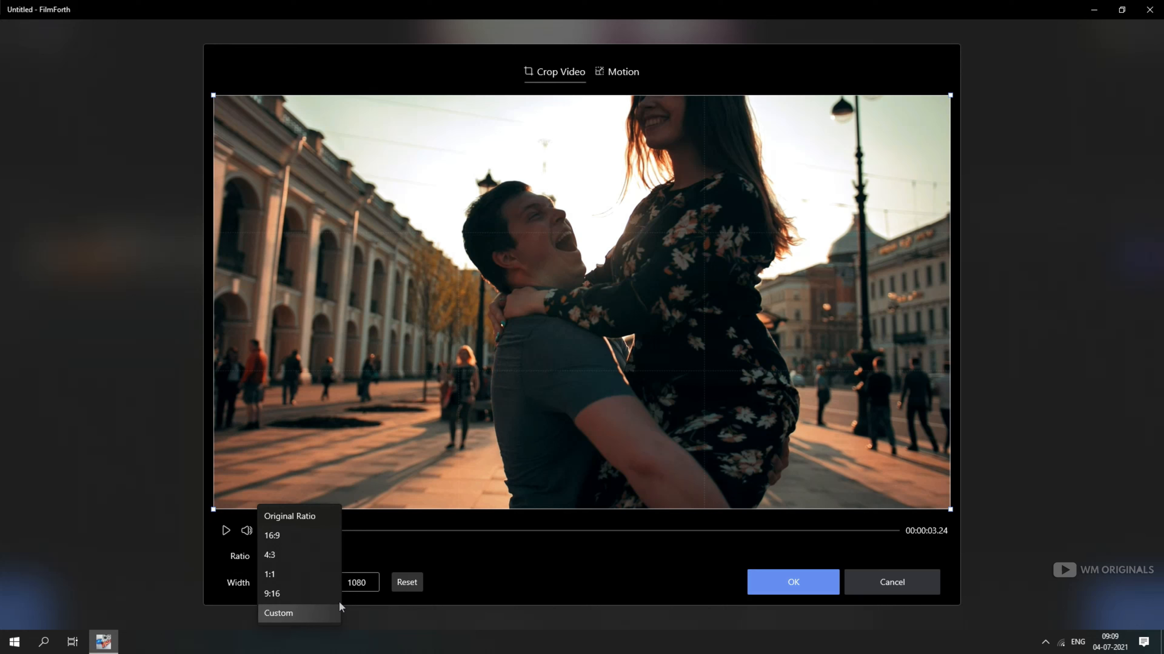
left_click(365, 550)
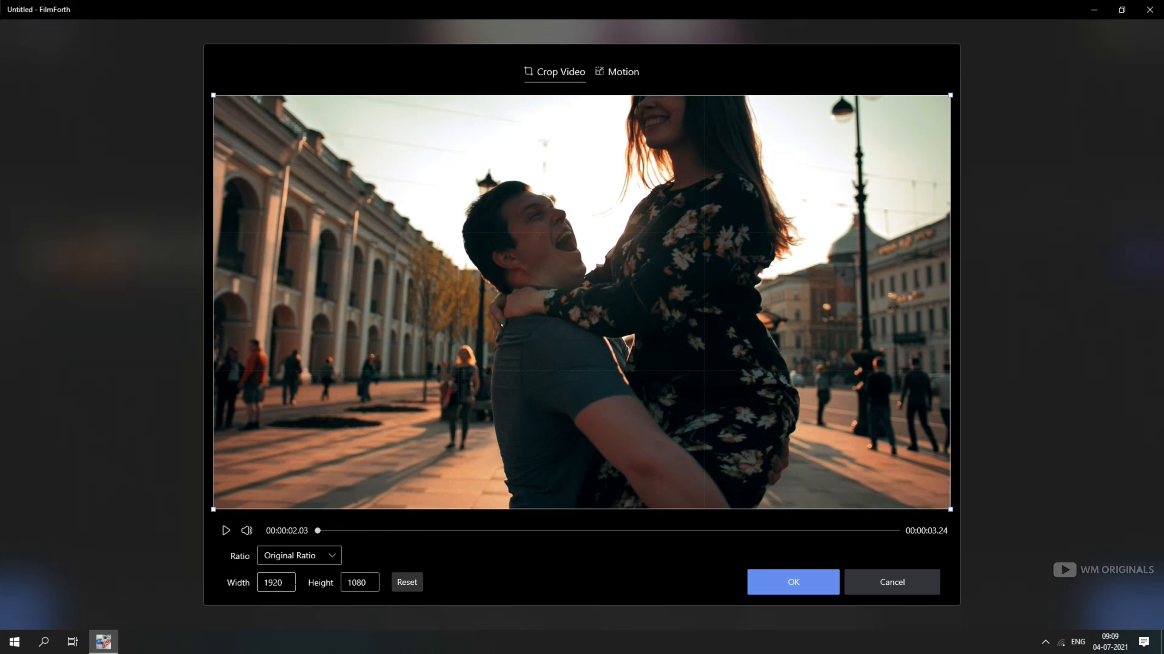
left_click(403, 587)
left_click_drag(213, 509, 295, 463)
left_click(820, 589)
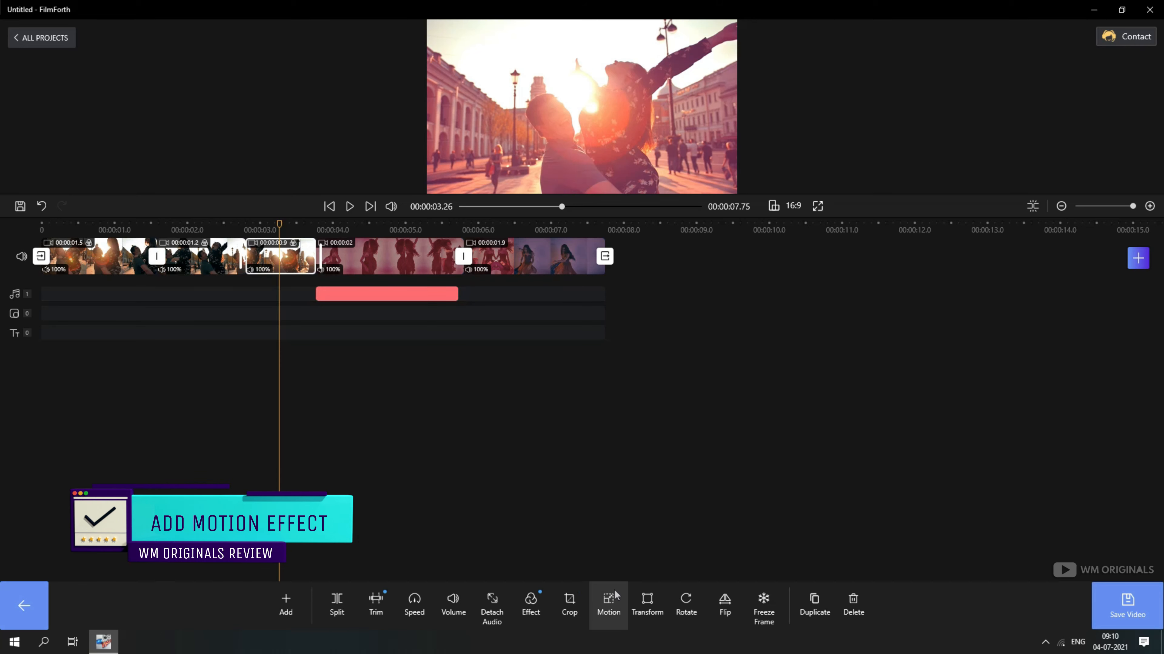
- Add a motion effect to the third city clip with a 1847 x 1039 start frame and a 1240 x 698 end frame around the couple
left_click(611, 601)
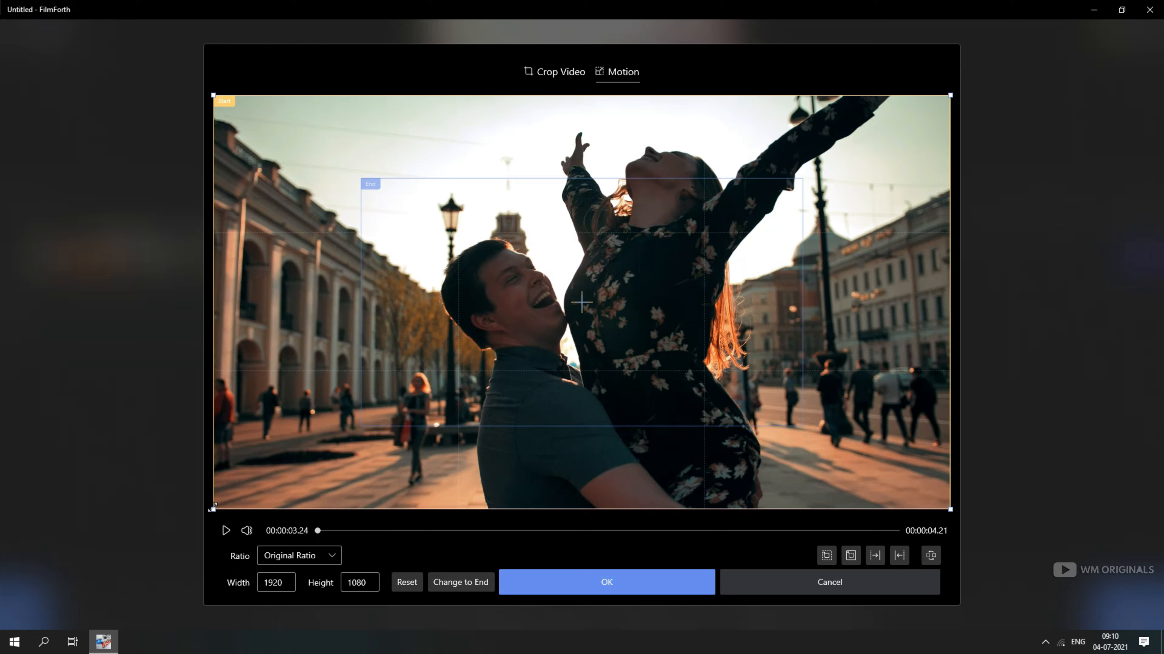
left_click_drag(212, 507, 241, 494)
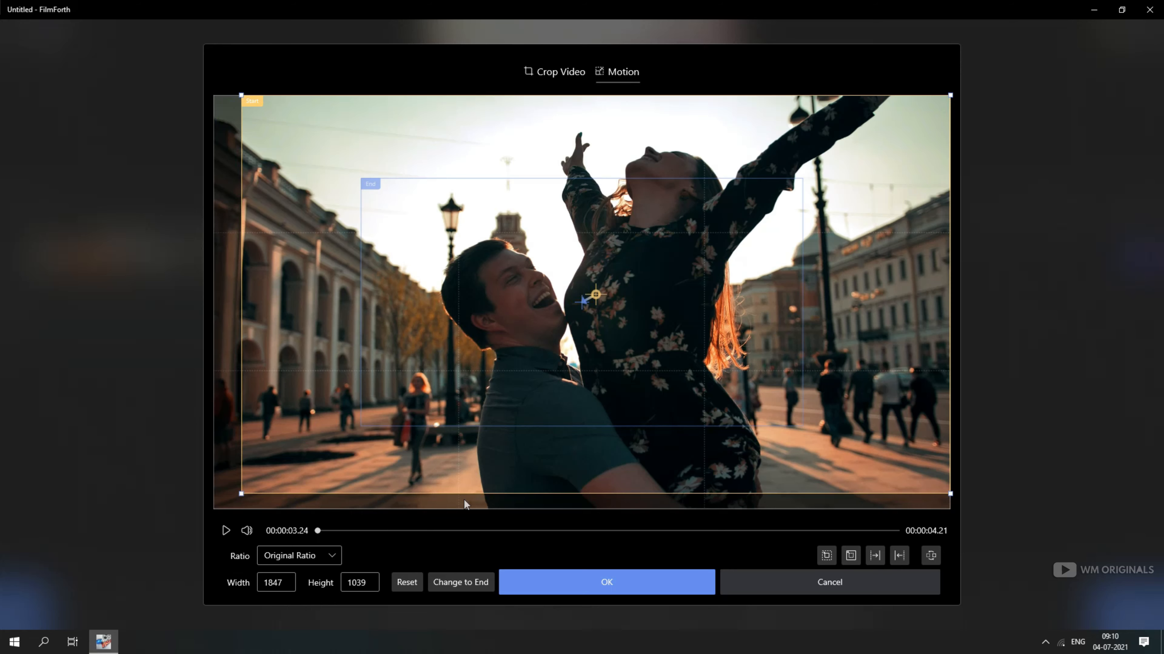
left_click(456, 583)
left_click_drag(362, 429, 365, 428)
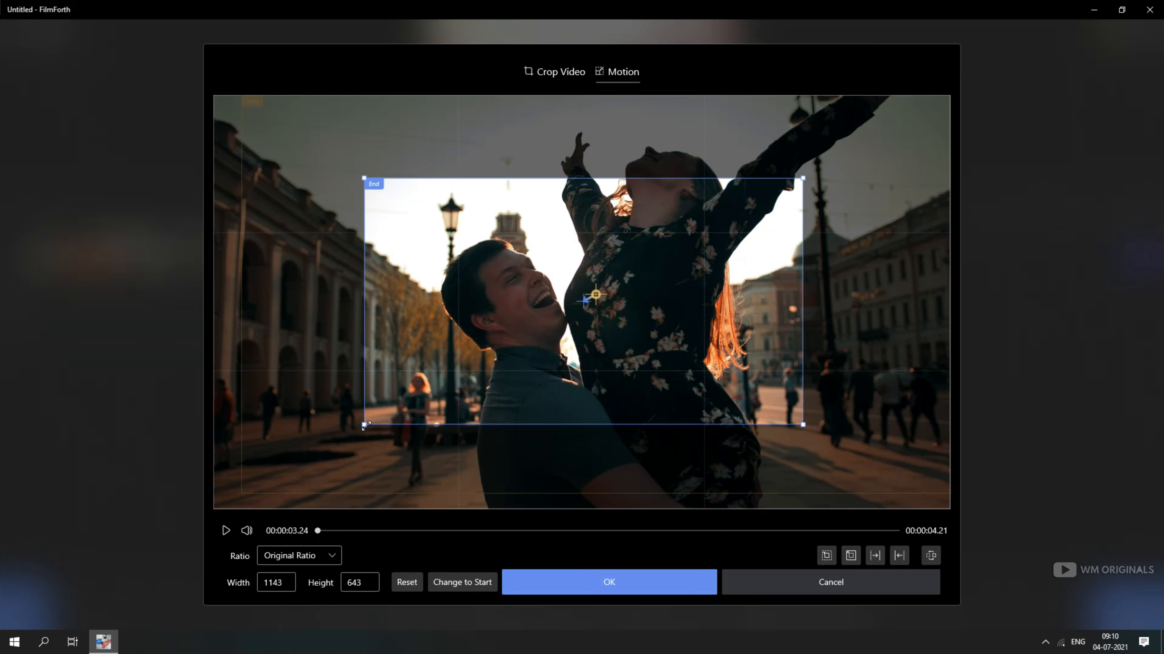
left_click_drag(577, 333, 603, 284)
left_click_drag(389, 376, 352, 401)
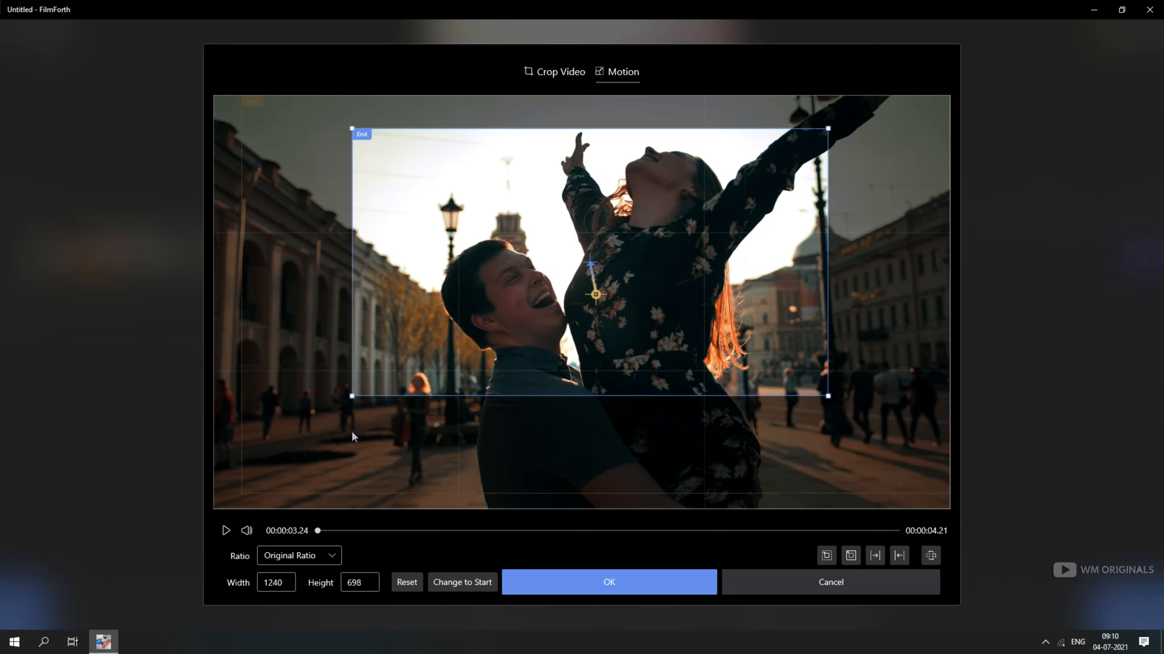
left_click(600, 588)
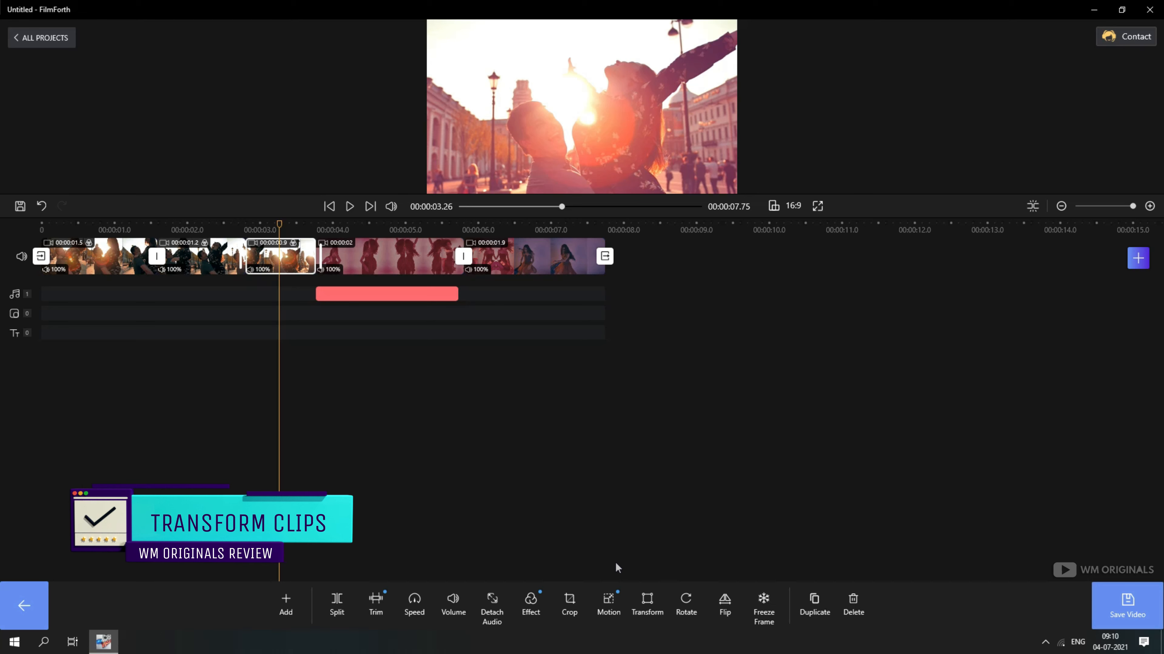
- Transform the second city clip by enlarging it slightly with proportions constrained and tilting it a little clockwise
left_click(648, 600)
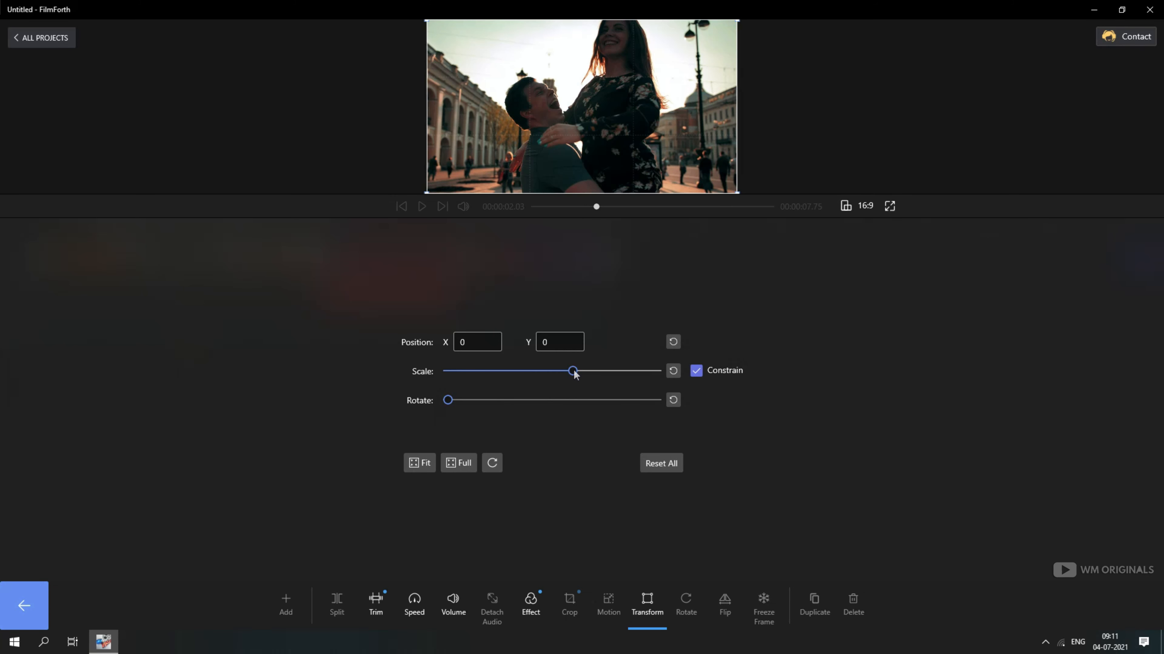
left_click_drag(573, 372, 577, 372)
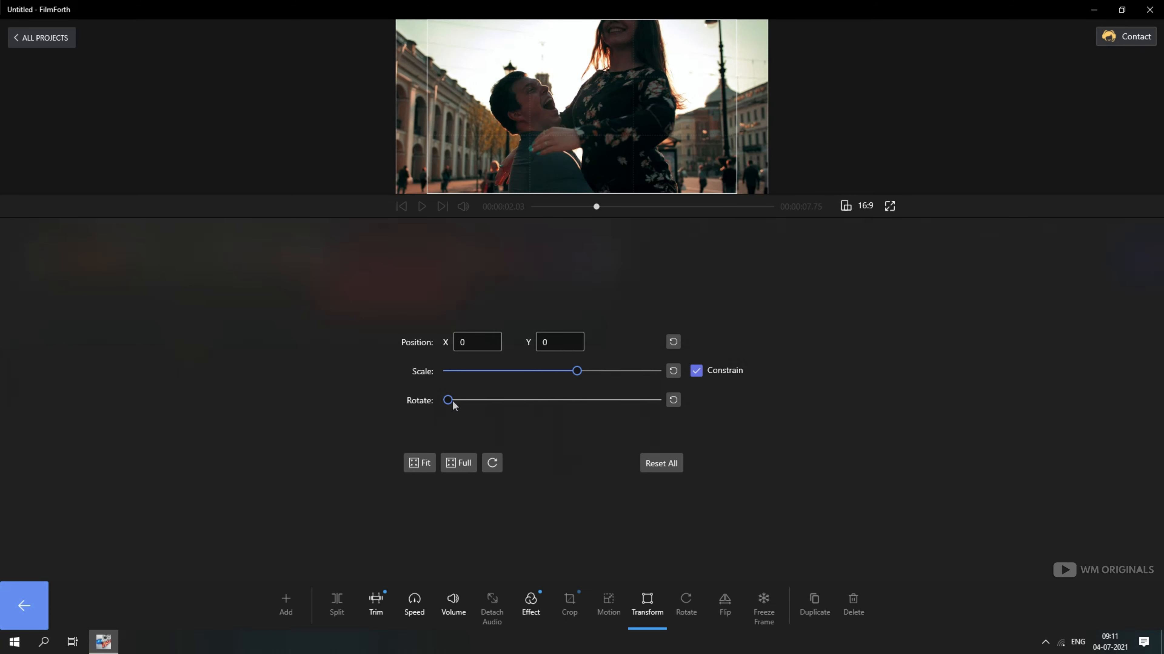
left_click_drag(453, 404, 457, 401)
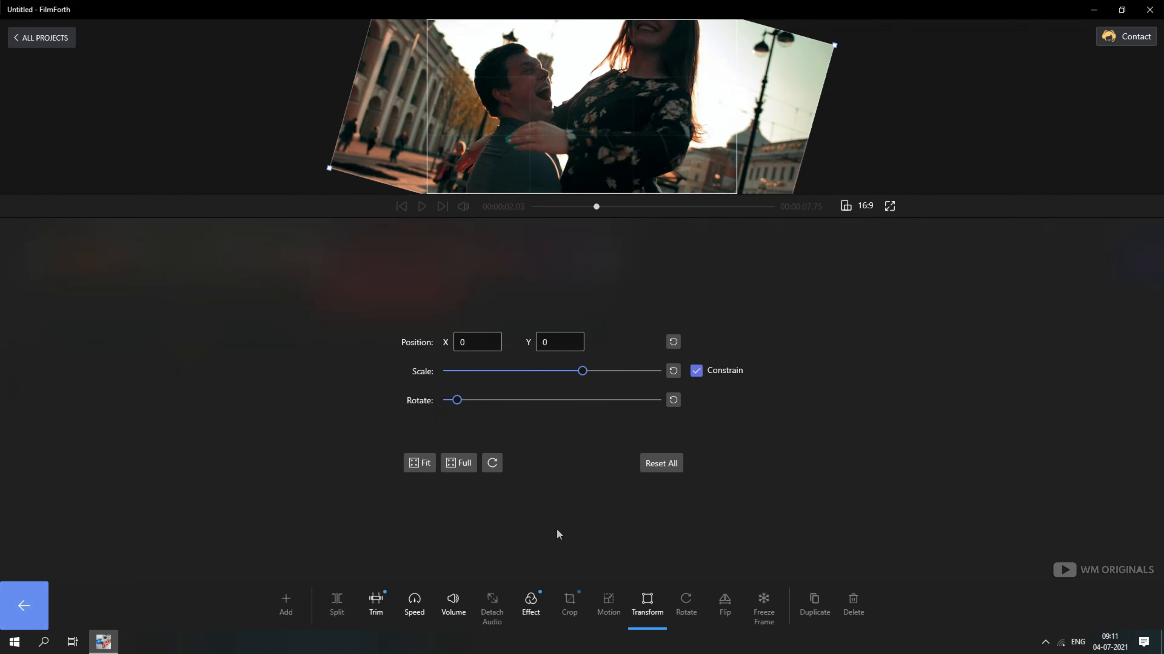
left_click(642, 610)
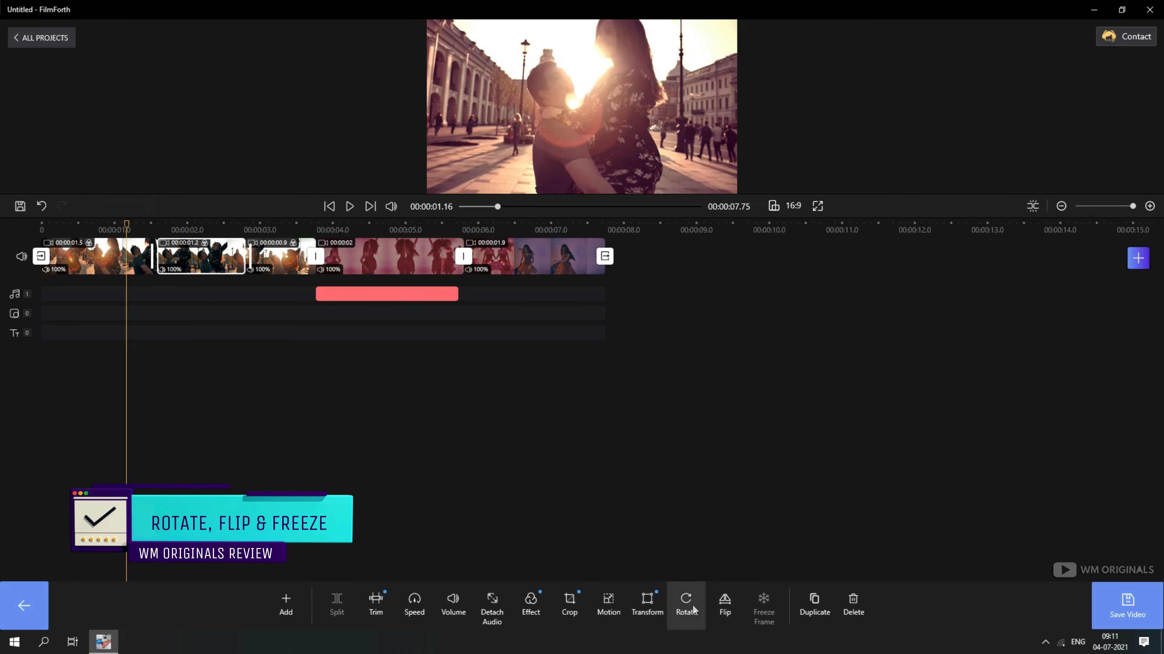
- Rotate the second city clip through a full turn, flip it horizontally, and return to the main editing timeline
left_click(693, 609)
left_click(693, 602)
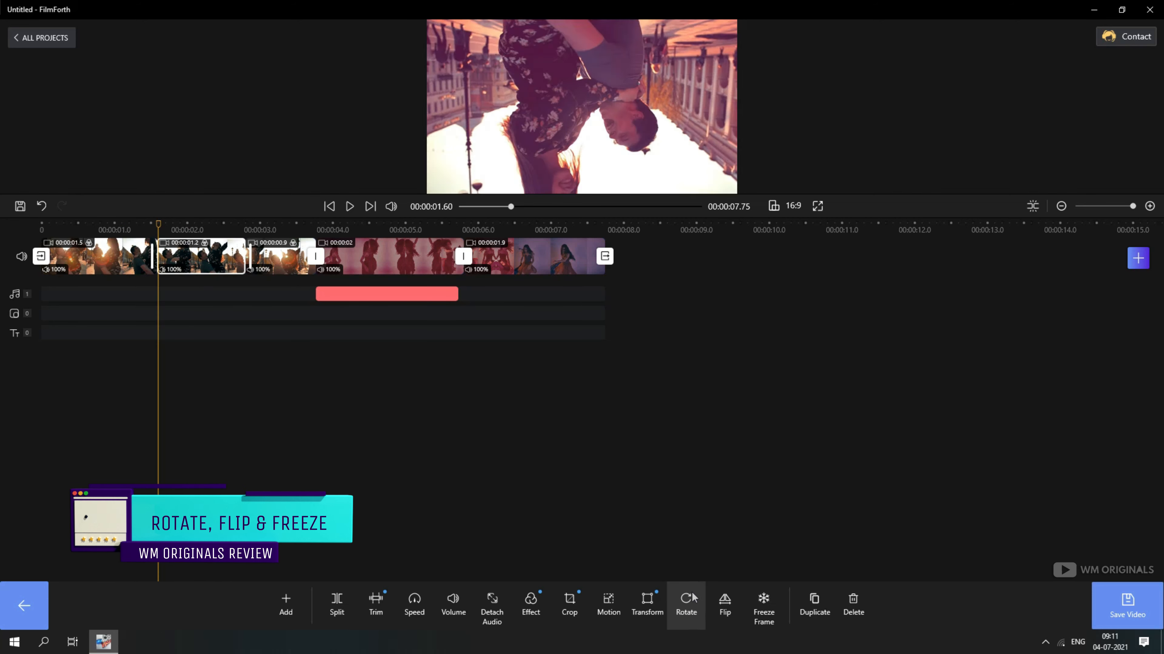
left_click(692, 598)
left_click(693, 596)
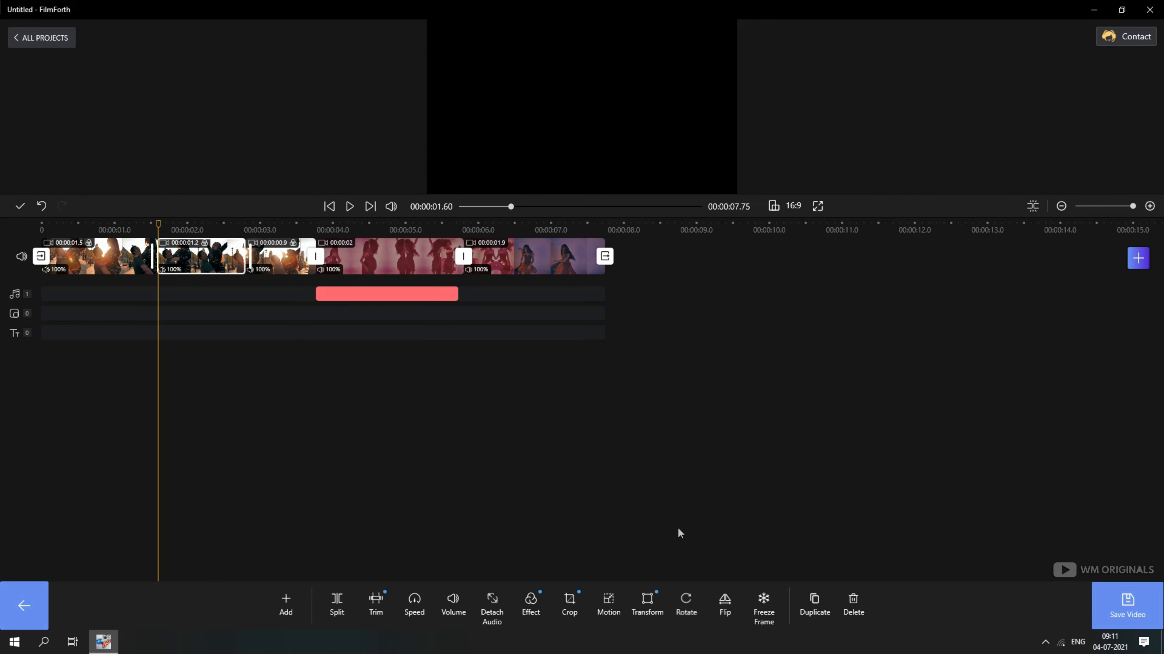
left_click(728, 608)
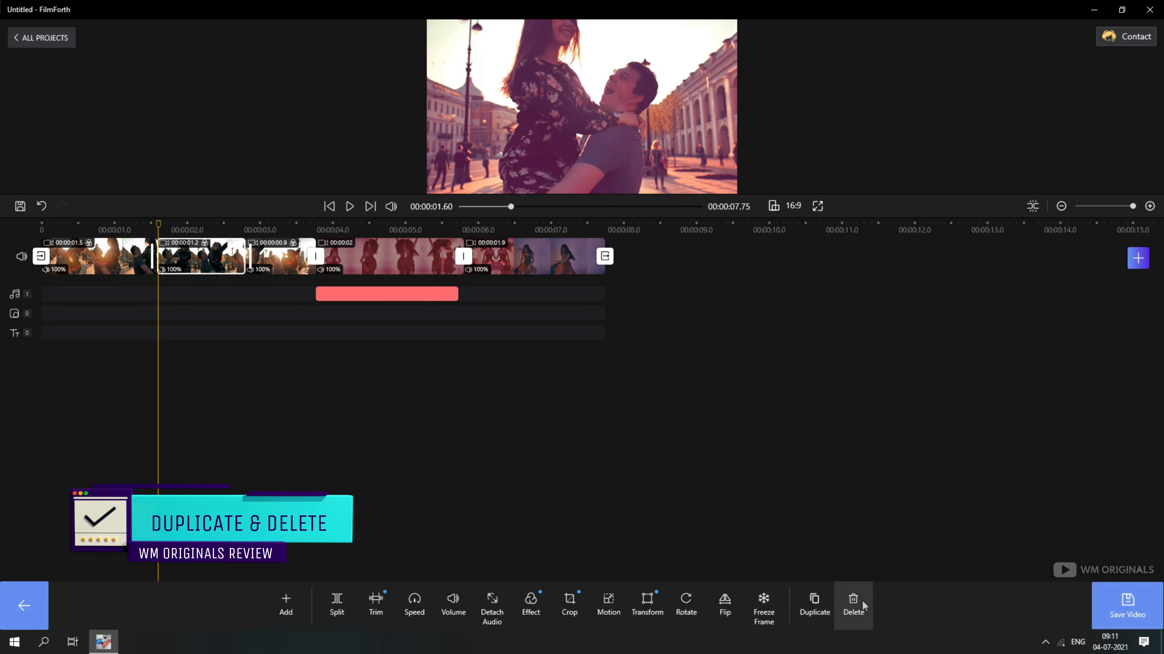
left_click(33, 603)
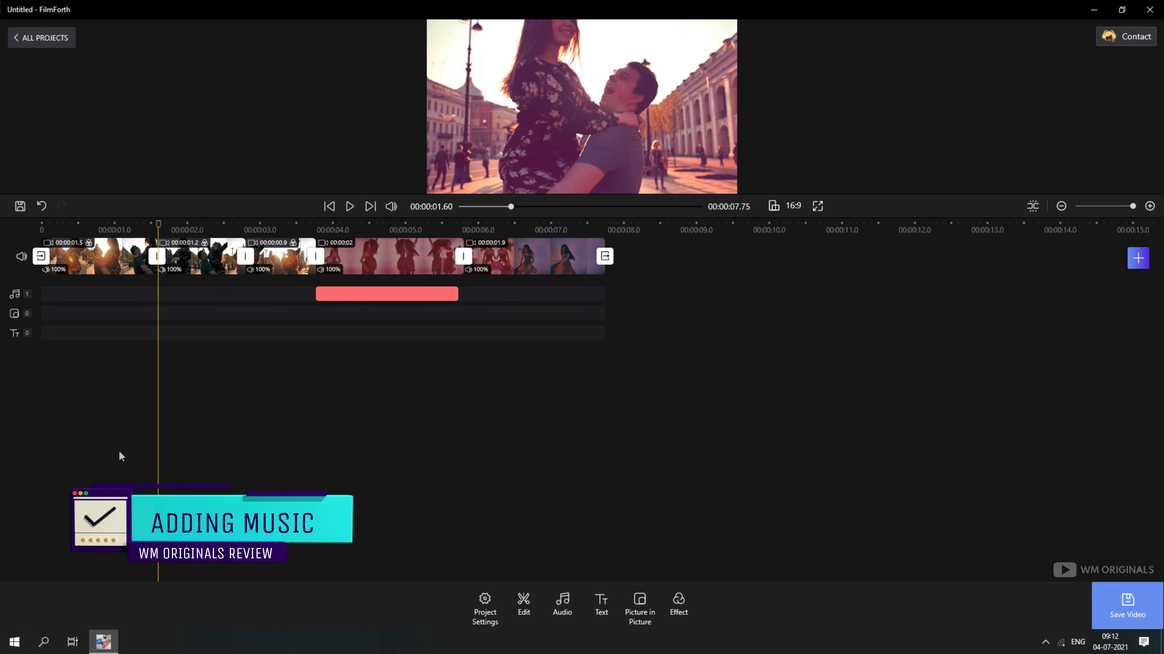
- Preview the built-in background track Giant Moon, add it to the project, and mark it as a favorite
left_click(570, 602)
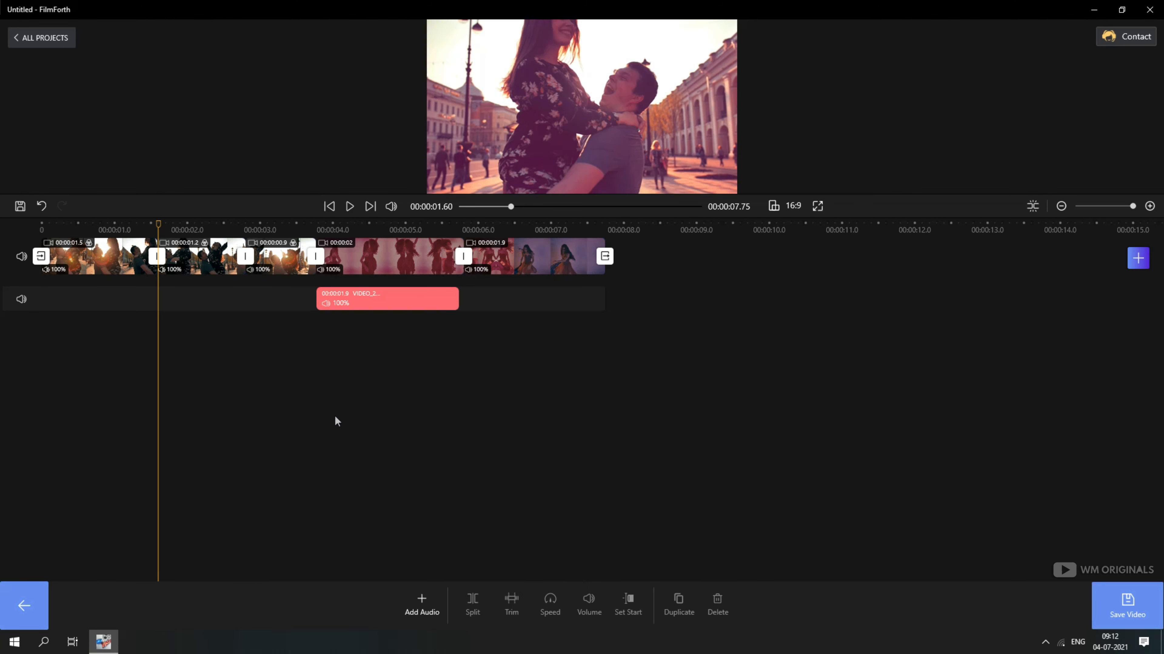
left_click(427, 605)
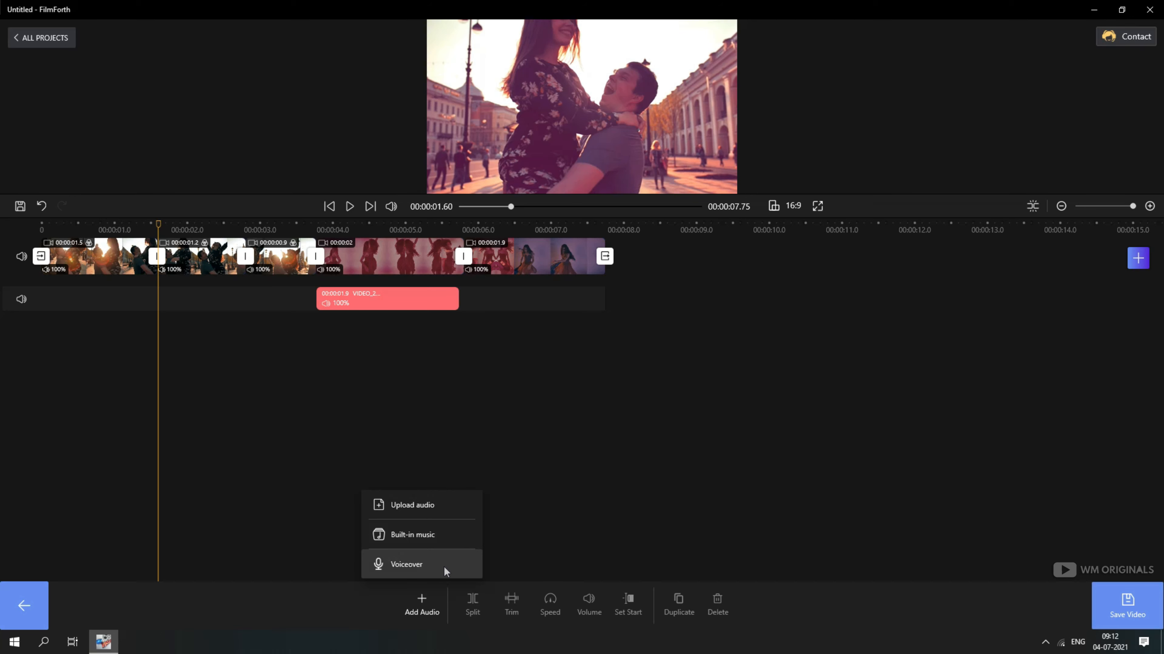
left_click(413, 536)
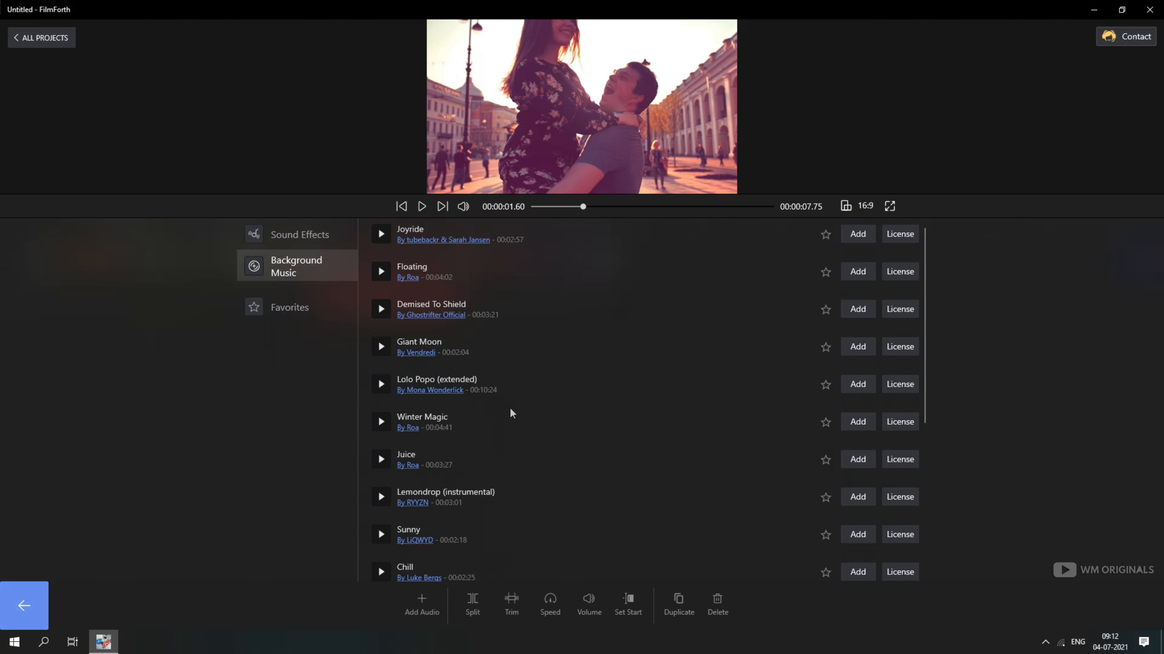
left_click(378, 347)
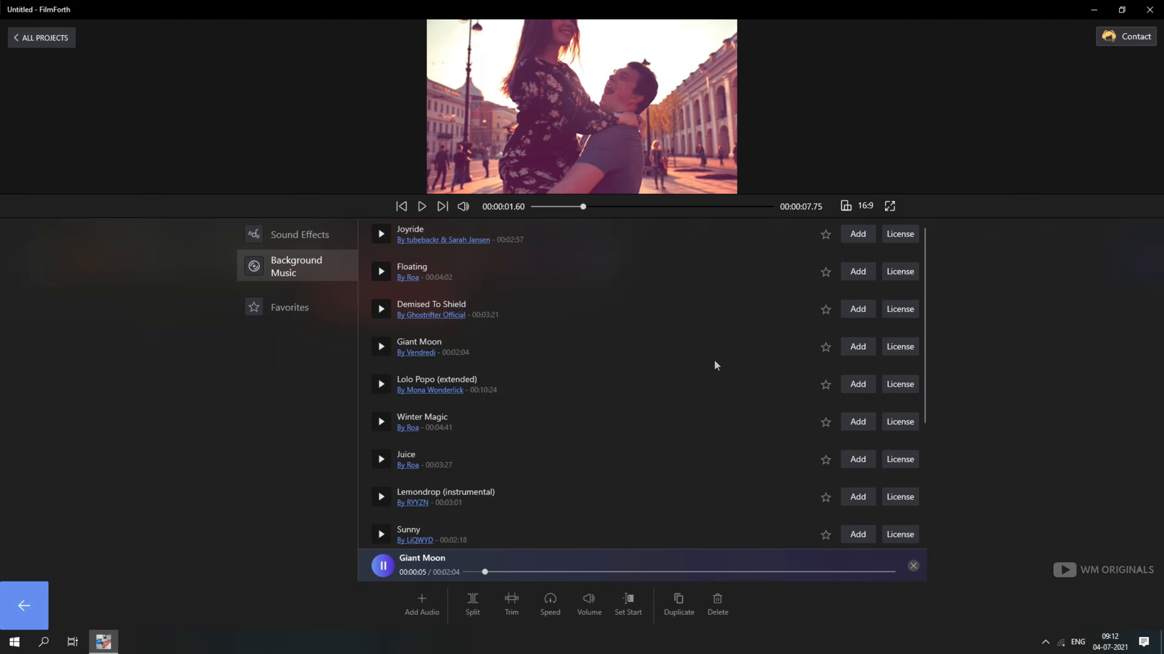
left_click(857, 349)
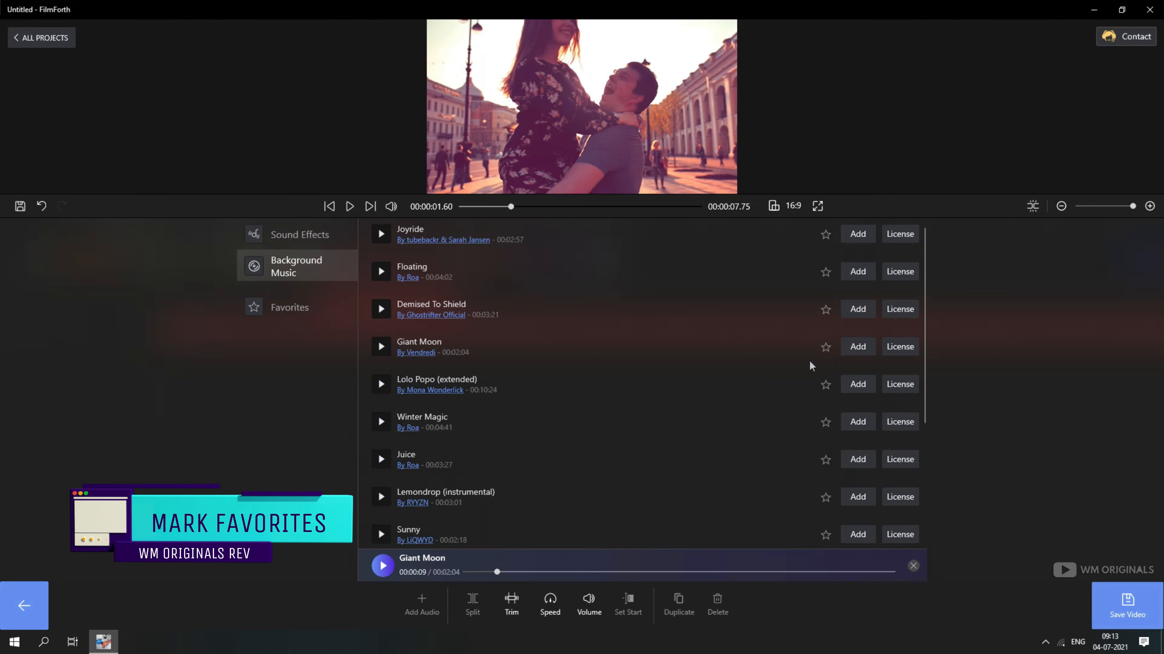
left_click(824, 348)
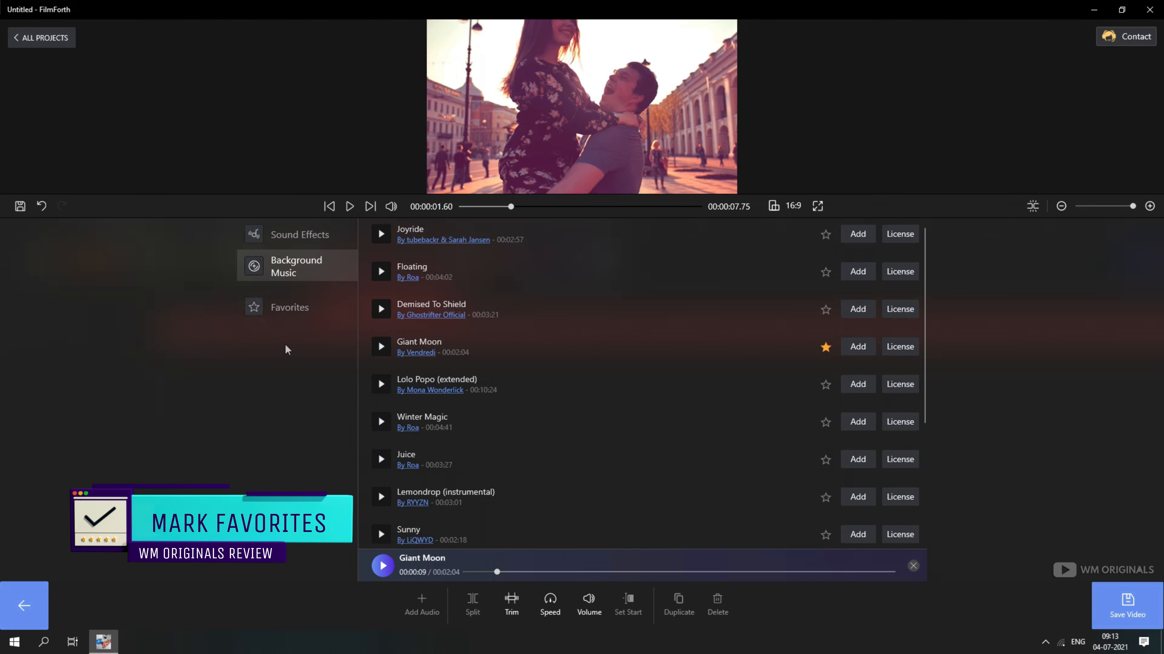